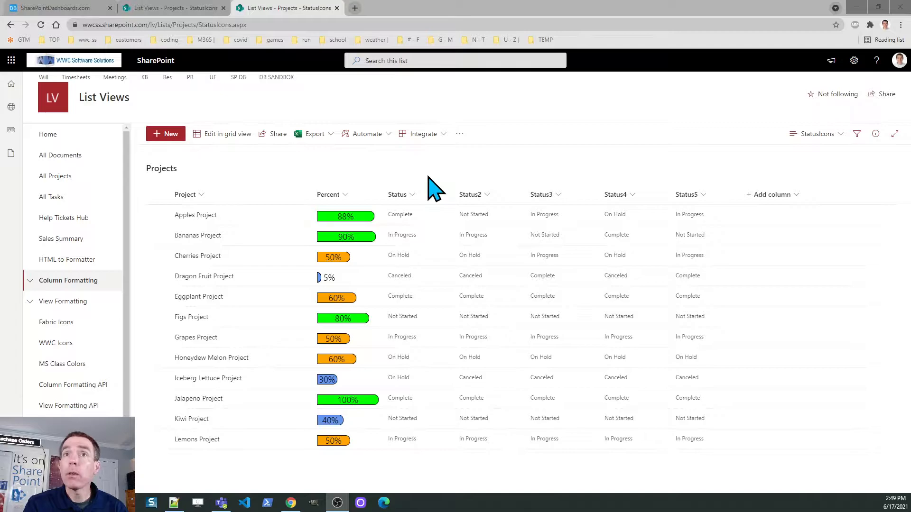
Try the Background colors format on the Status column, view its styles, and discard the formatting
left_click(412, 196)
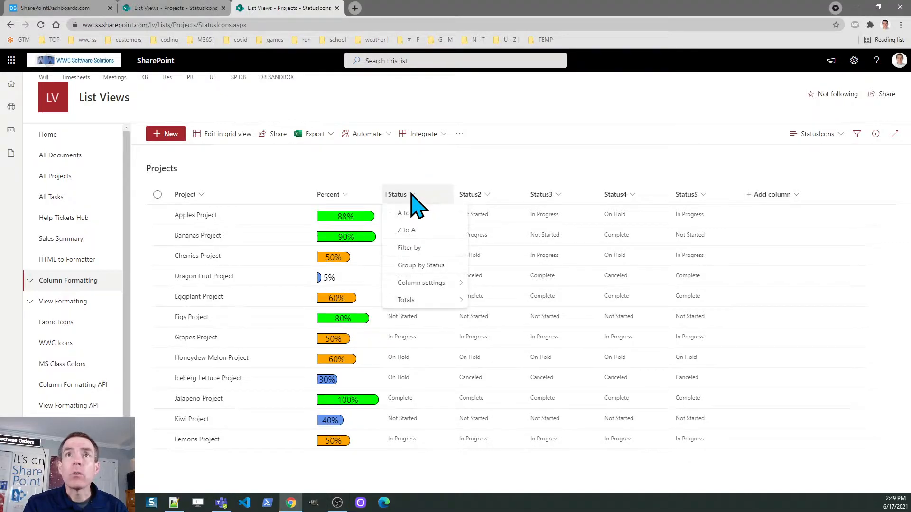
mouse_move(417, 287)
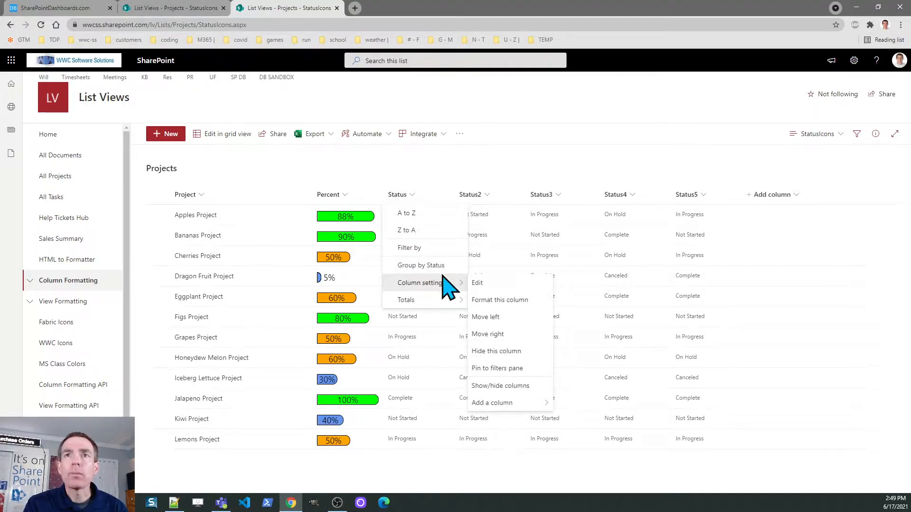
left_click(492, 301)
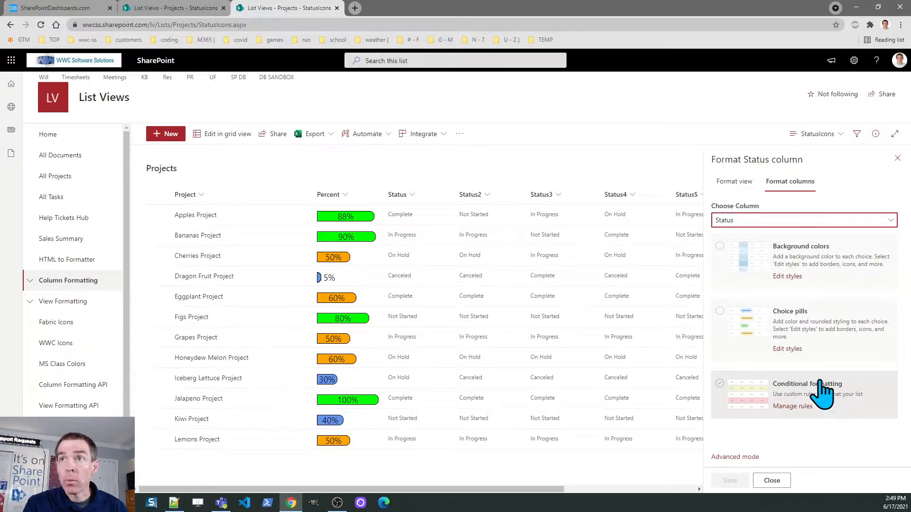
left_click(757, 262)
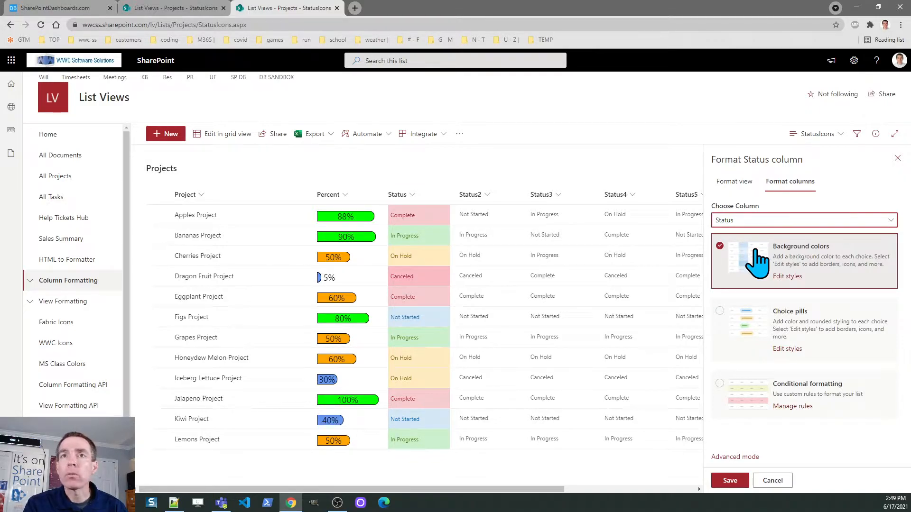
left_click(786, 277)
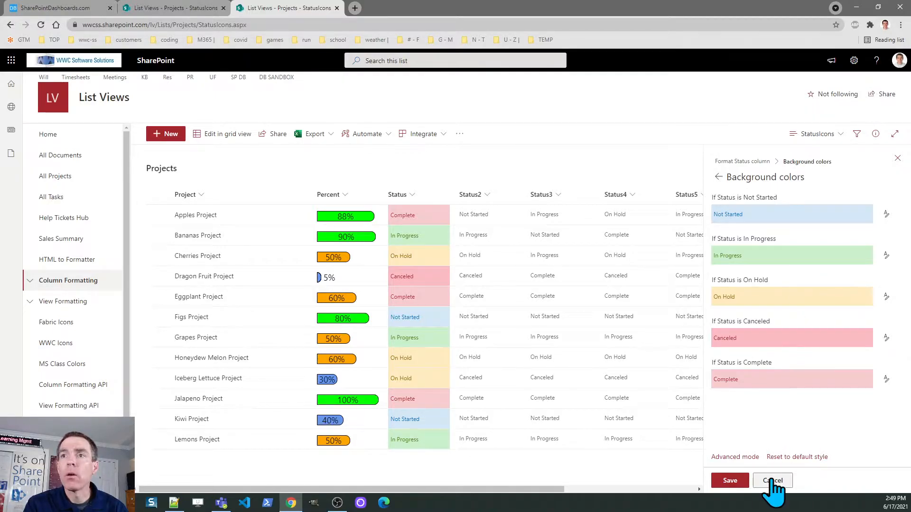
left_click(772, 479)
Format the Status column with Choice pills and open the pill styles for editing
left_click(411, 195)
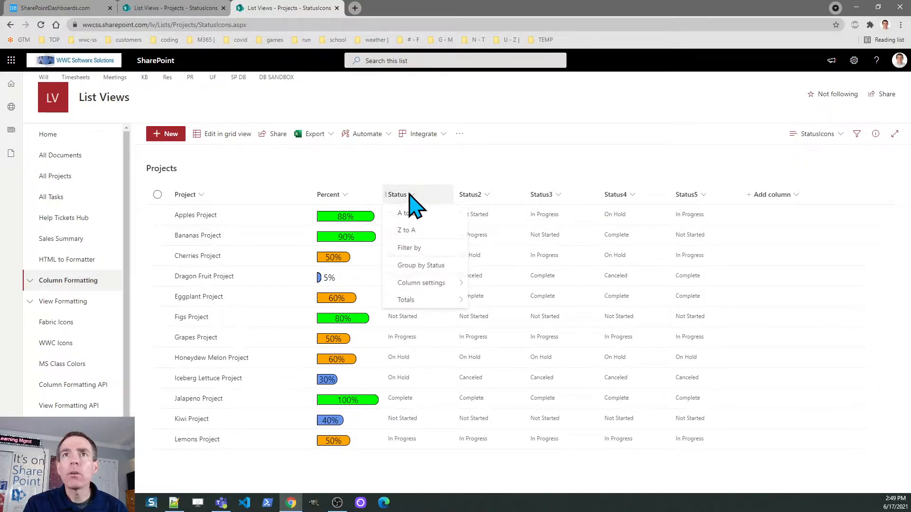
mouse_move(443, 283)
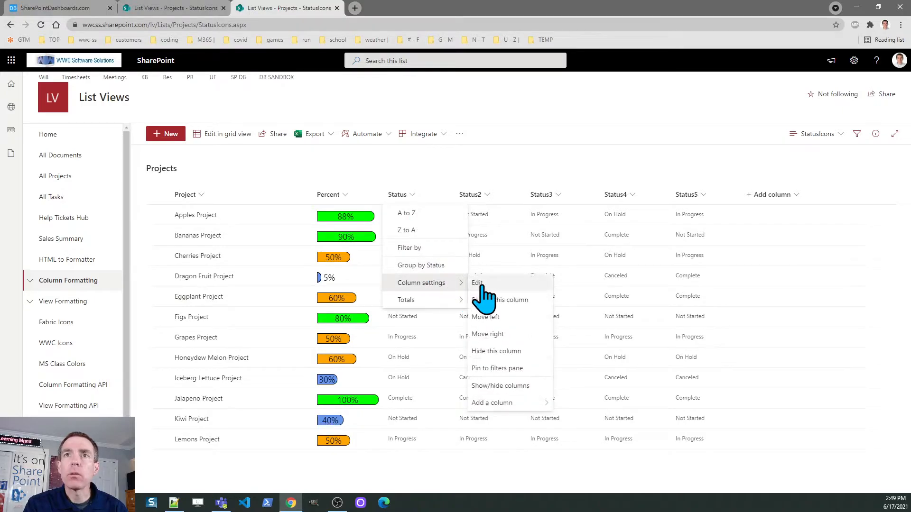
left_click(497, 301)
left_click(801, 327)
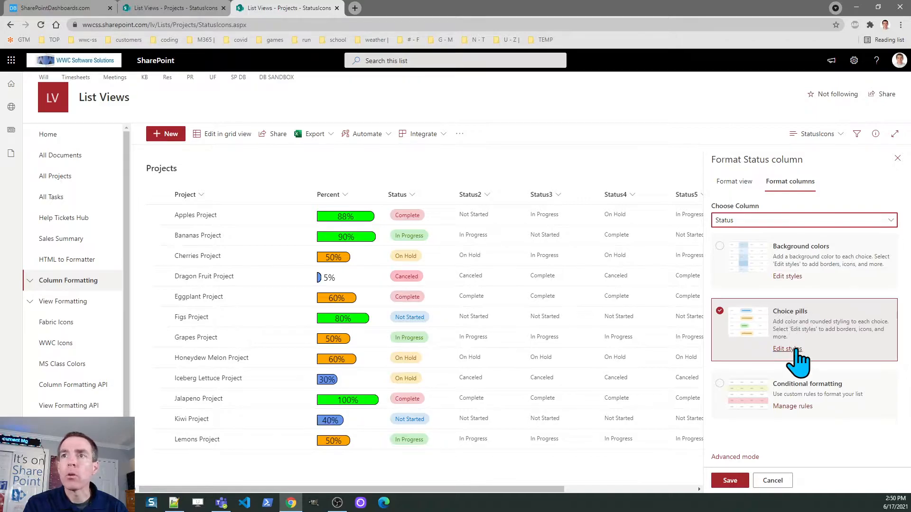
left_click(795, 350)
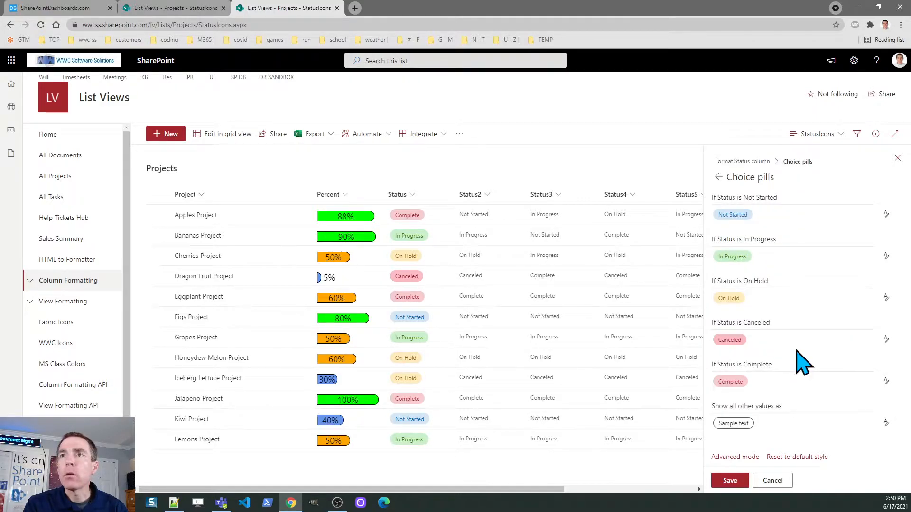
Make the In Progress pill text bold and give the pill a warning triangle icon
left_click(886, 256)
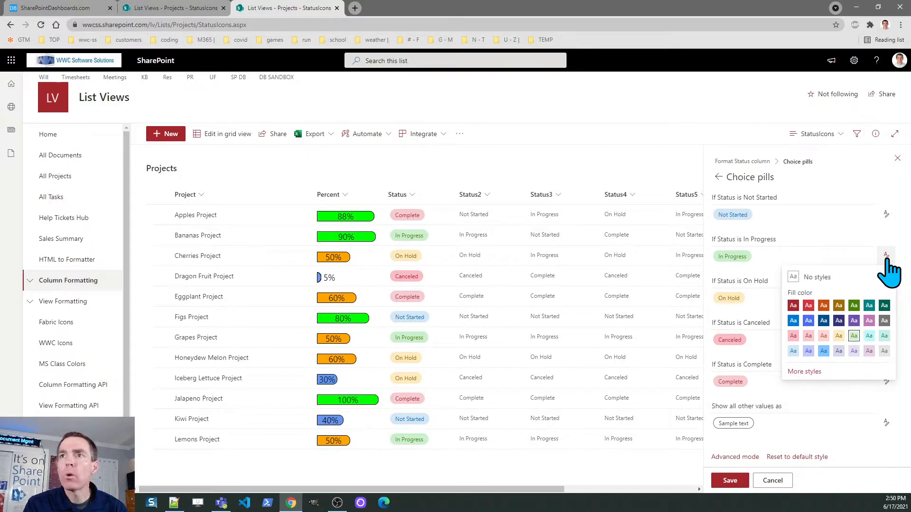
left_click(885, 257)
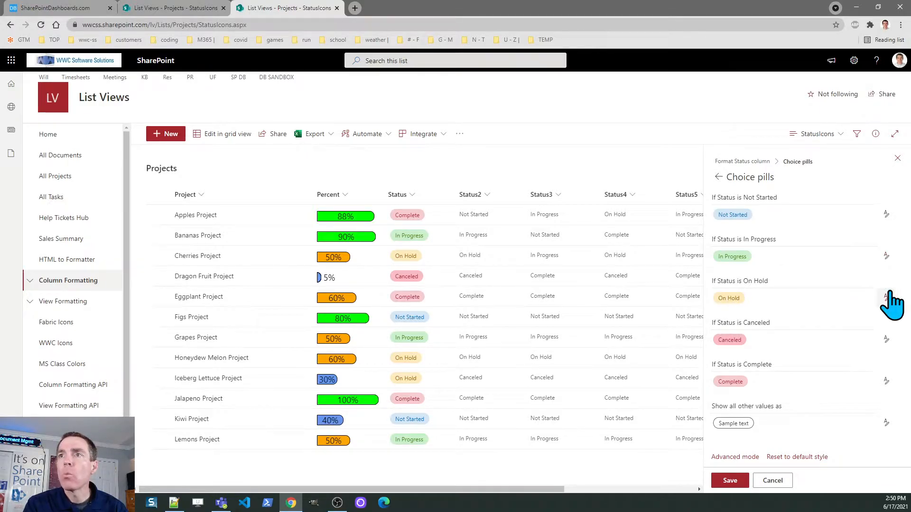
left_click(885, 258)
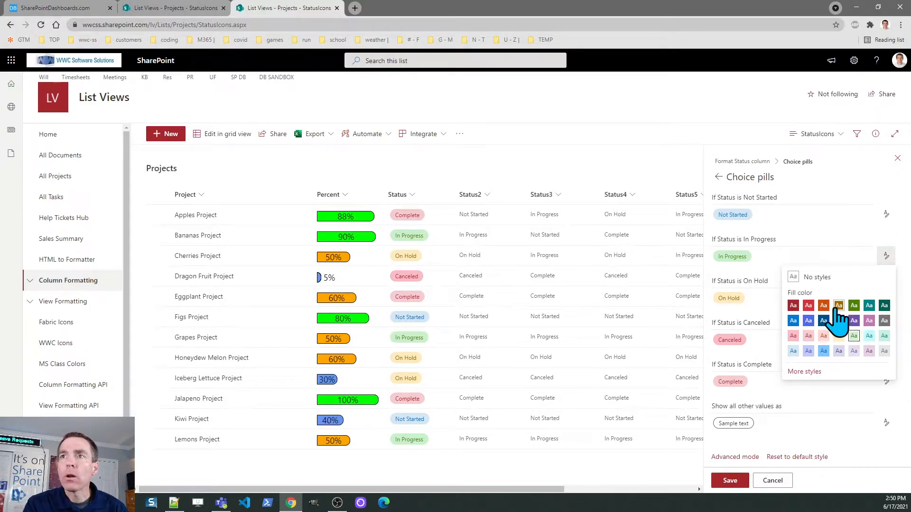
left_click(815, 371)
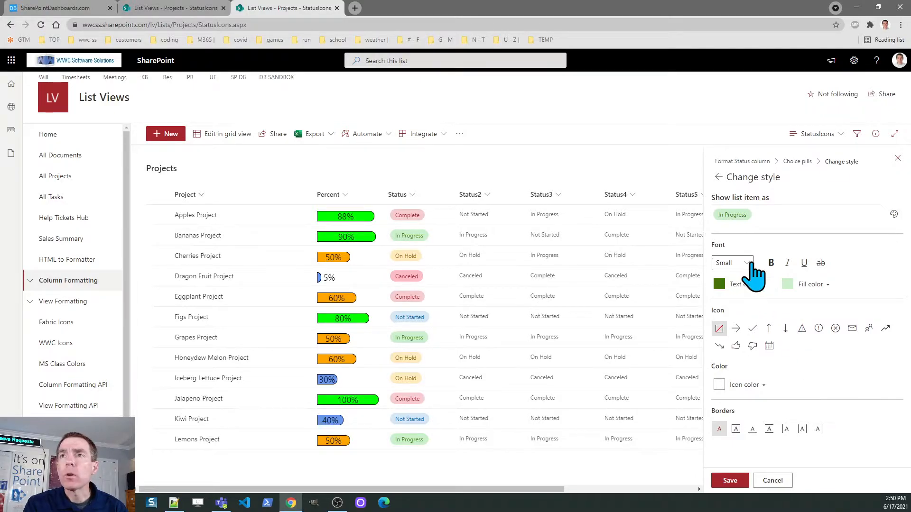
left_click(771, 264)
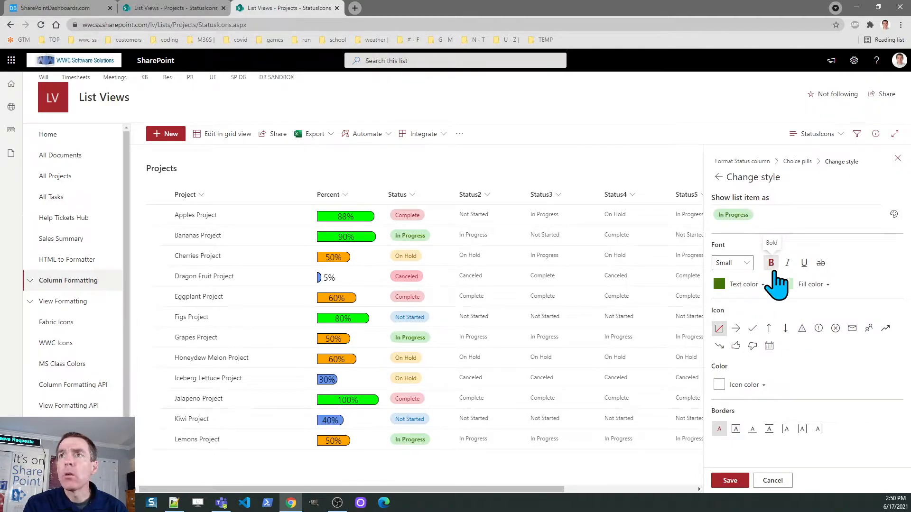
left_click(802, 329)
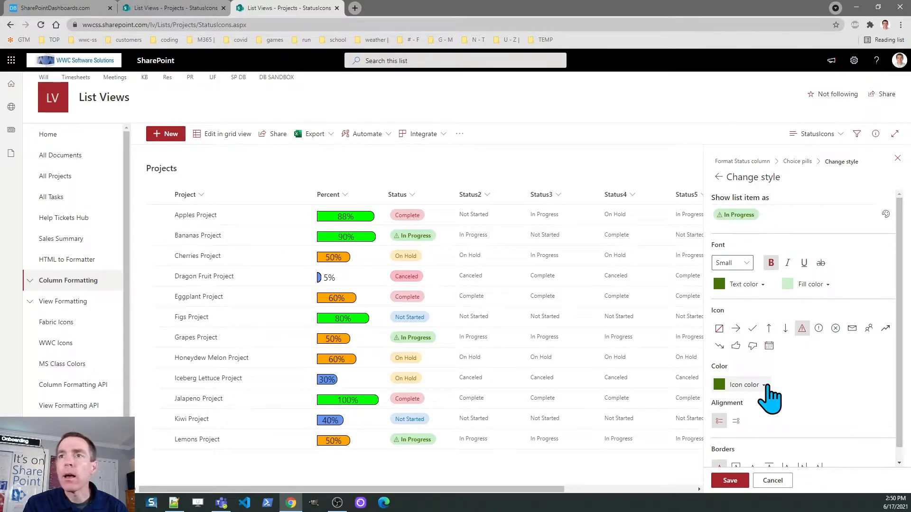
Add a border around the In Progress pill, save the column formatting, and close the formatting pane
scroll(899, 375, "down", 1)
left_click_drag(899, 372, 898, 388)
left_click(735, 454)
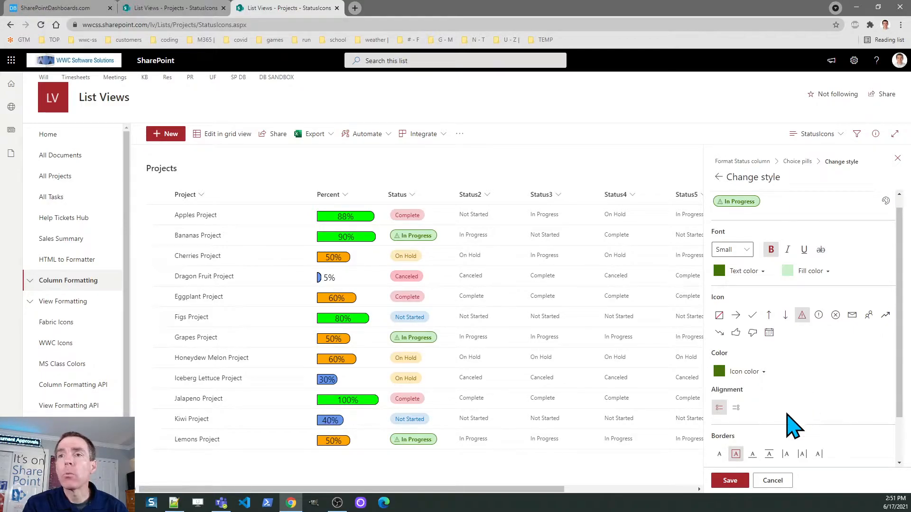
left_click(728, 481)
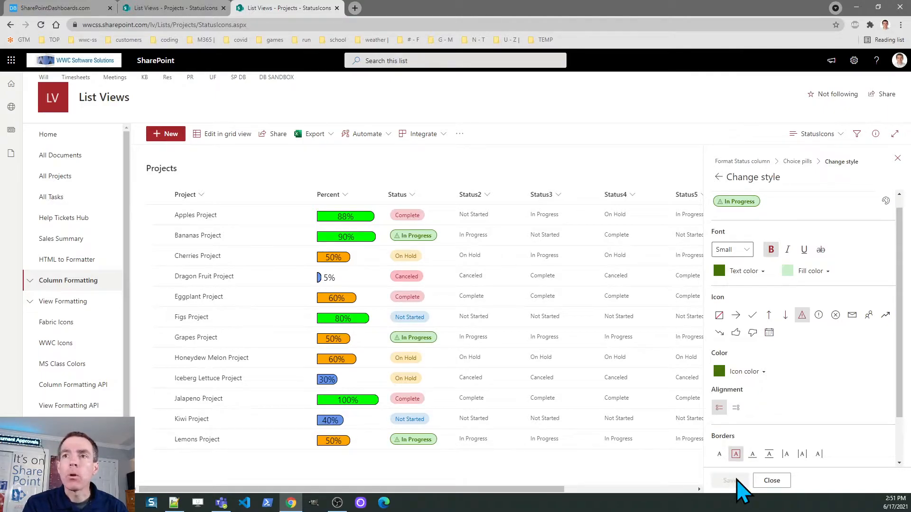
left_click(897, 159)
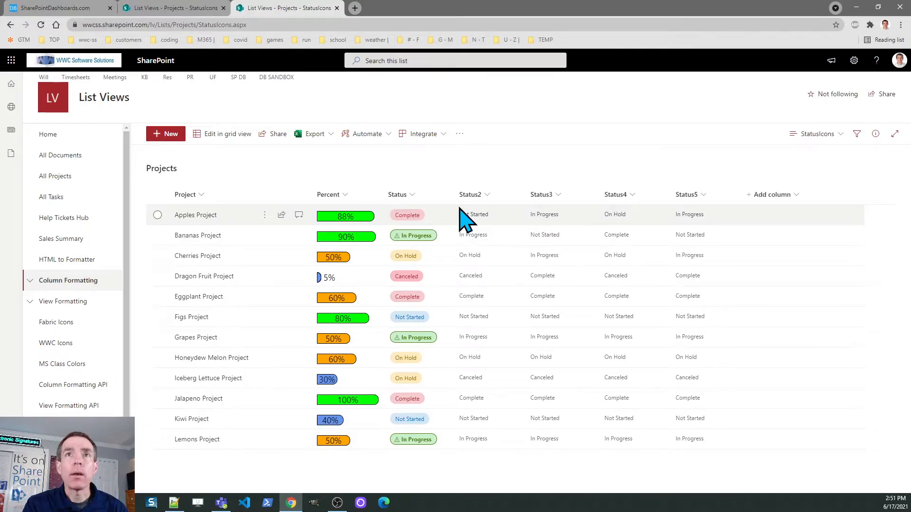
Close the other StatusIcons browser tab showing only Status3, and get started with the dashboard maker on SharePointDashboards.com
left_click(192, 10)
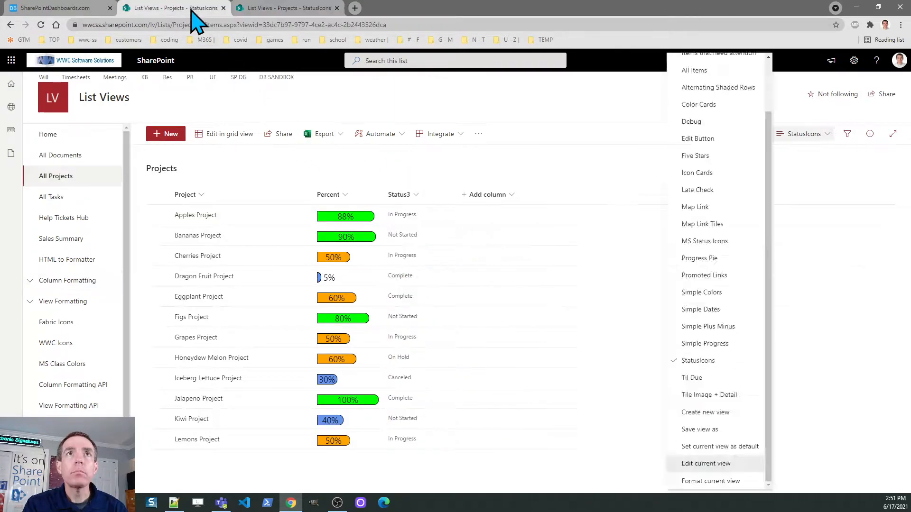
left_click(223, 9)
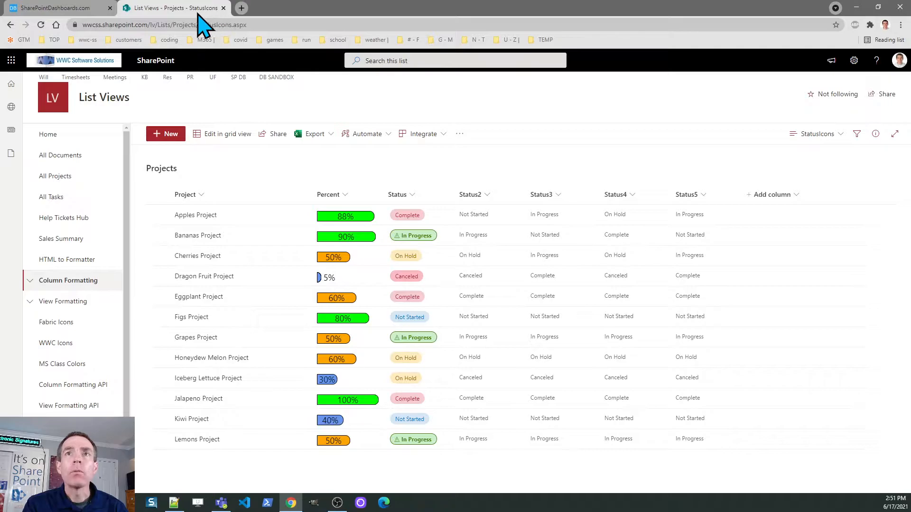
left_click(67, 9)
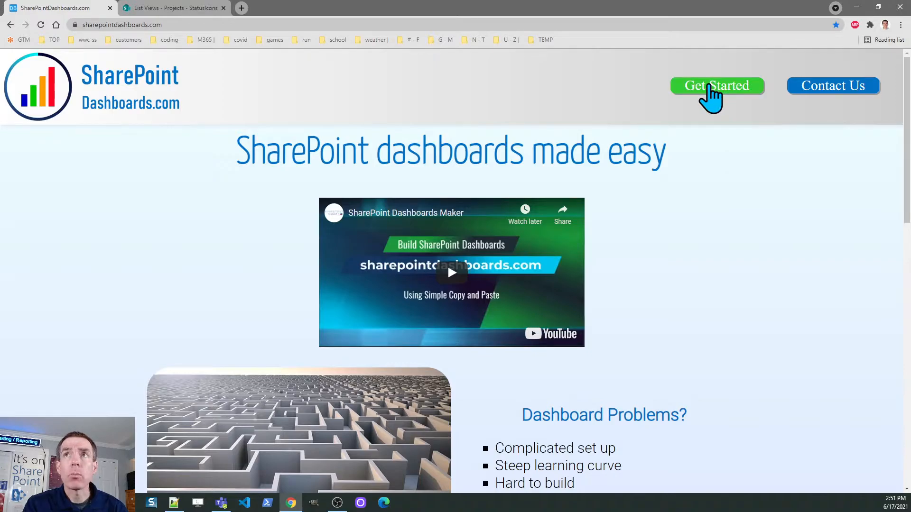
left_click(710, 86)
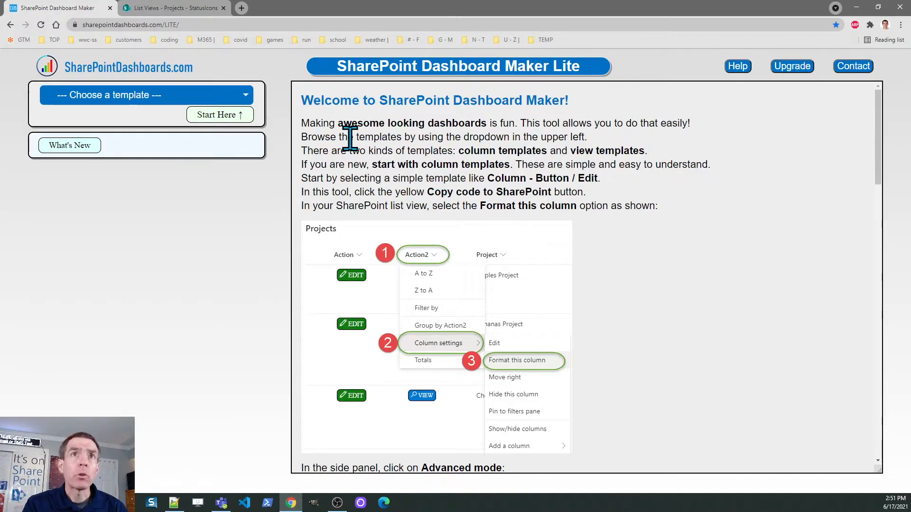
Choose the "Column - Status / BG Color" template in SharePoint Dashboard Maker Lite
left_click(247, 94)
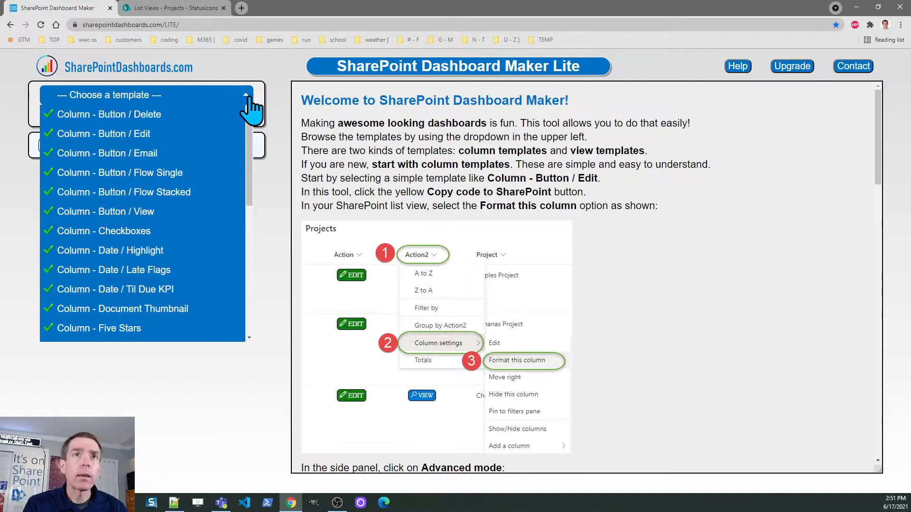
left_click_drag(250, 114, 258, 259)
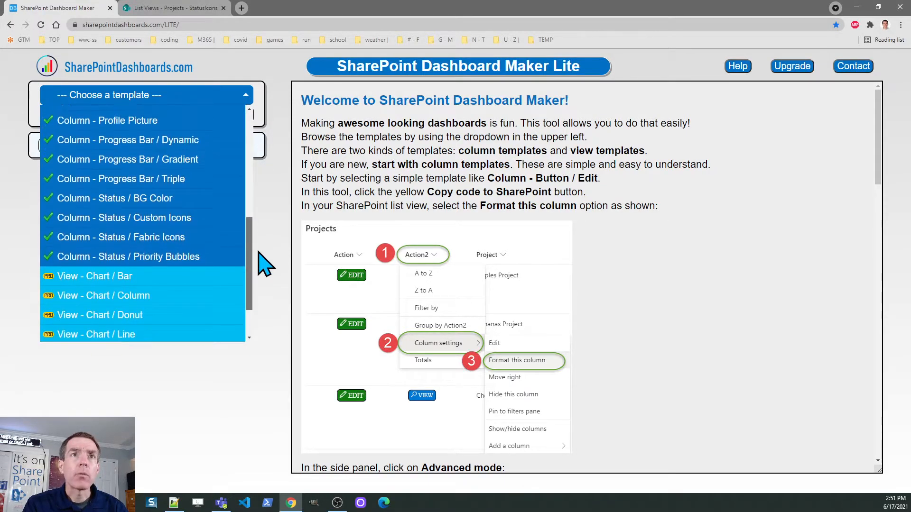
left_click(169, 198)
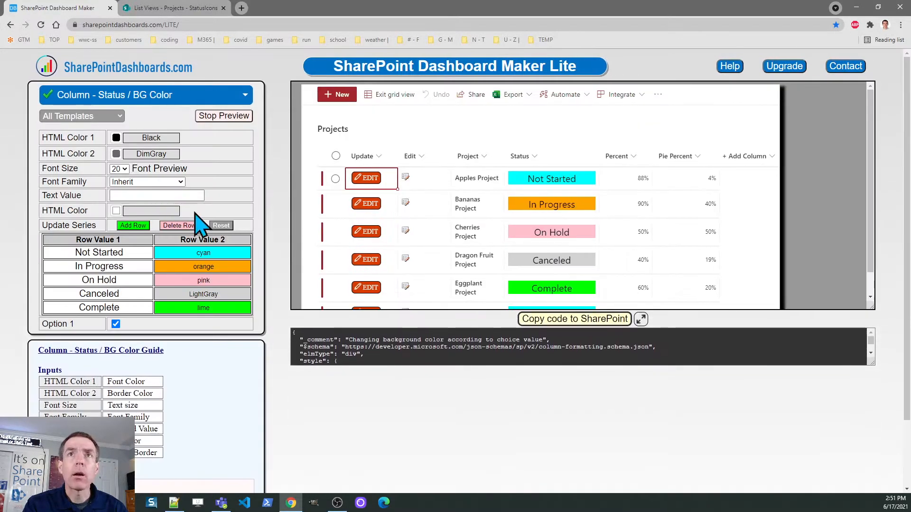
left_click(582, 178)
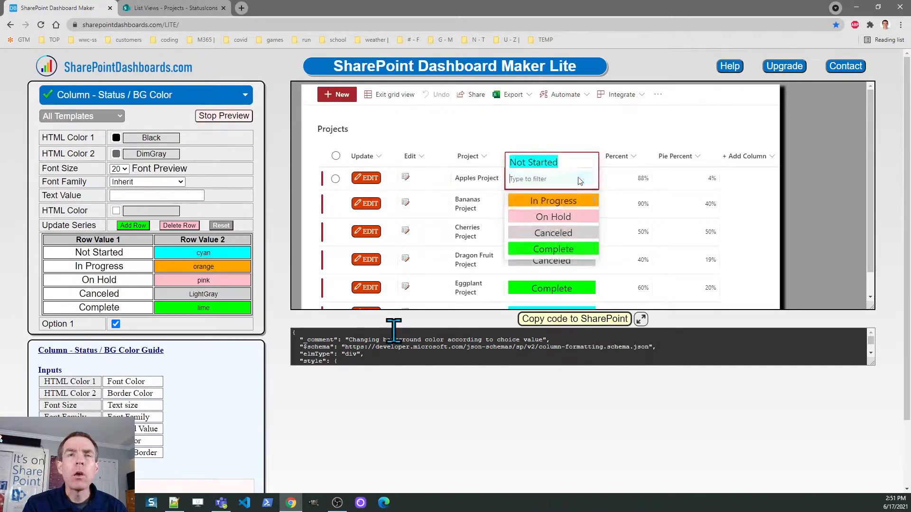
left_click(576, 203)
left_click(577, 179)
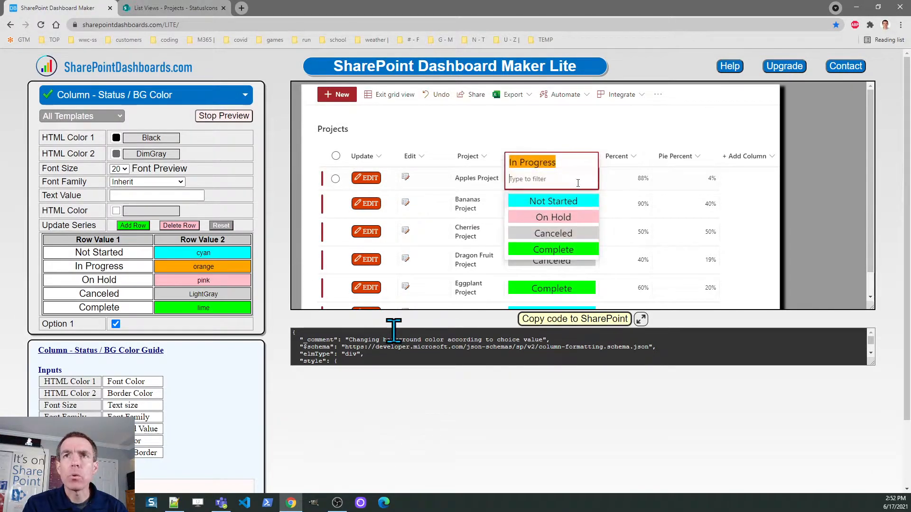
left_click(575, 223)
left_click(576, 179)
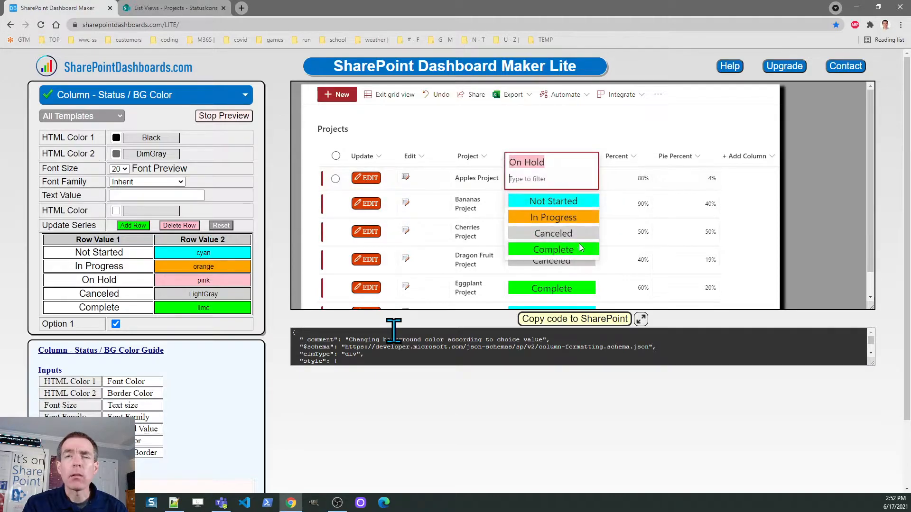
left_click(578, 250)
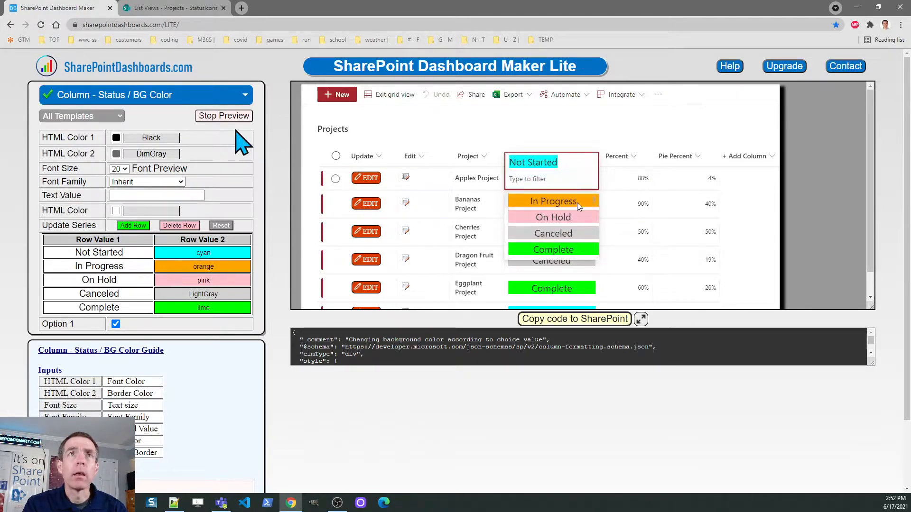
Stop the template preview, and set HTML Color 1 to DimGray and HTML Color 2 to OrangeRed
left_click(230, 117)
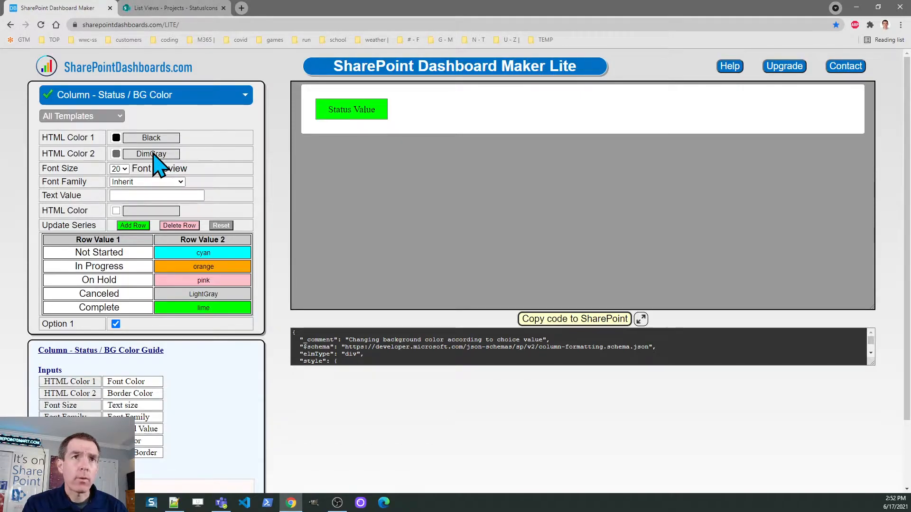
left_click(116, 140)
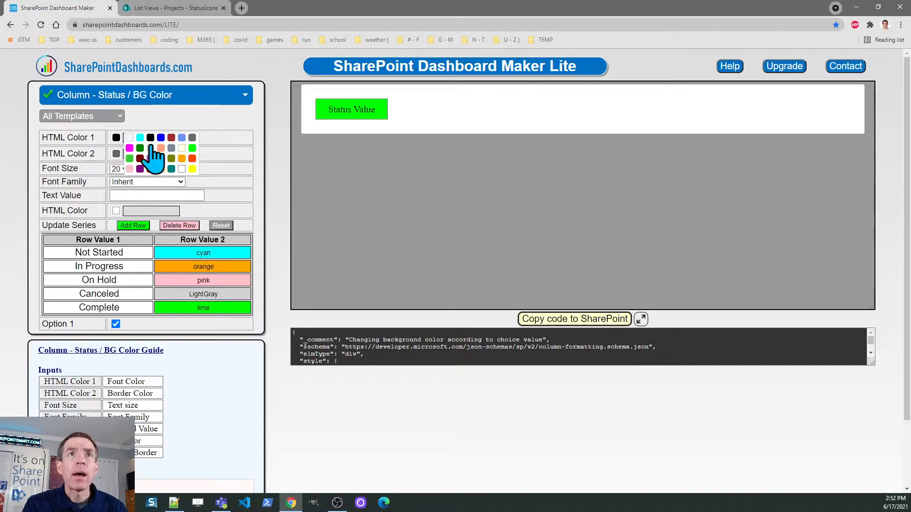
left_click(192, 137)
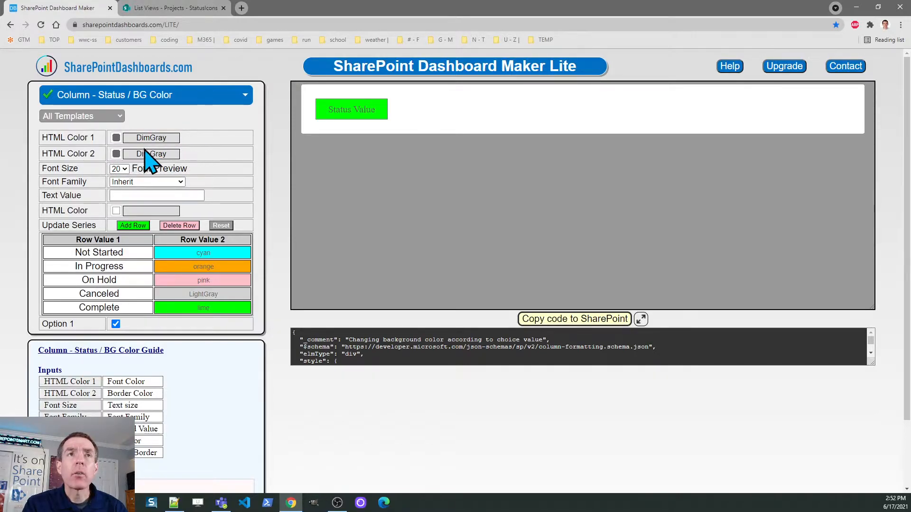
left_click(117, 153)
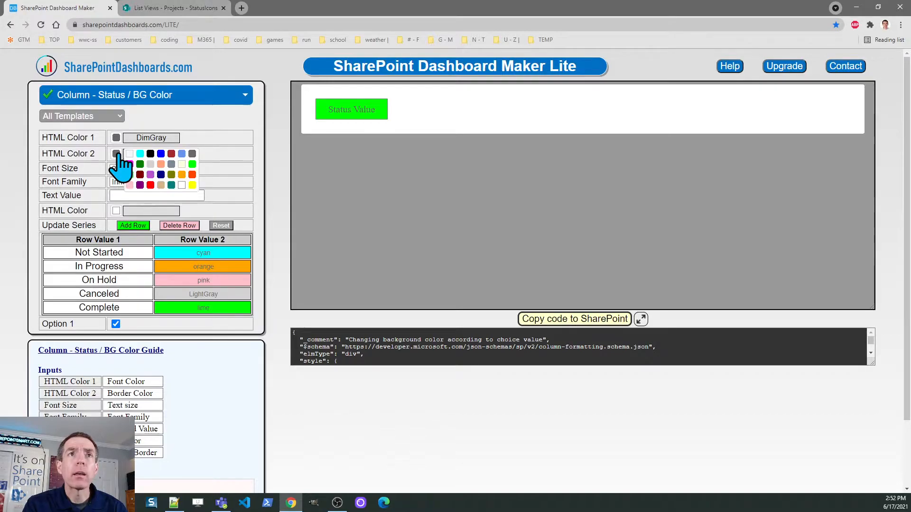
left_click(192, 176)
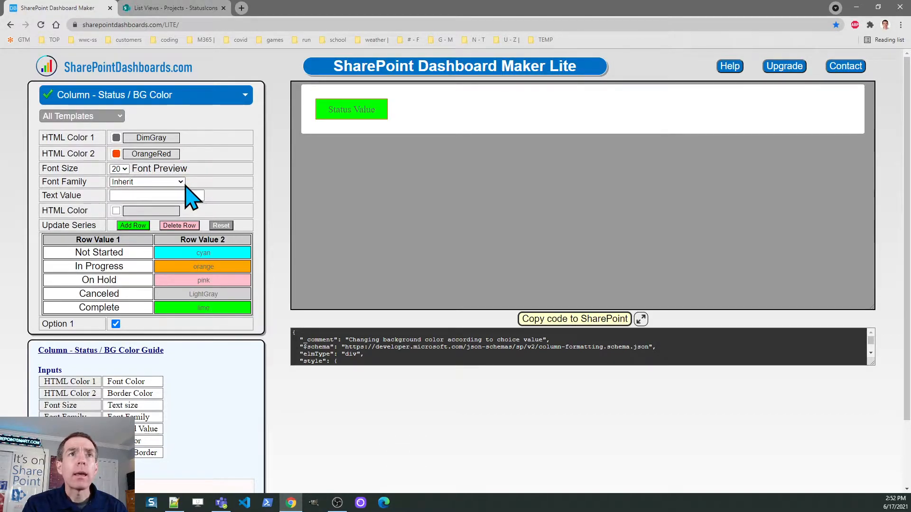
Set the template's font size to 28 and review the inputs listed in the Column - Status / BG Color guide
left_click(125, 169)
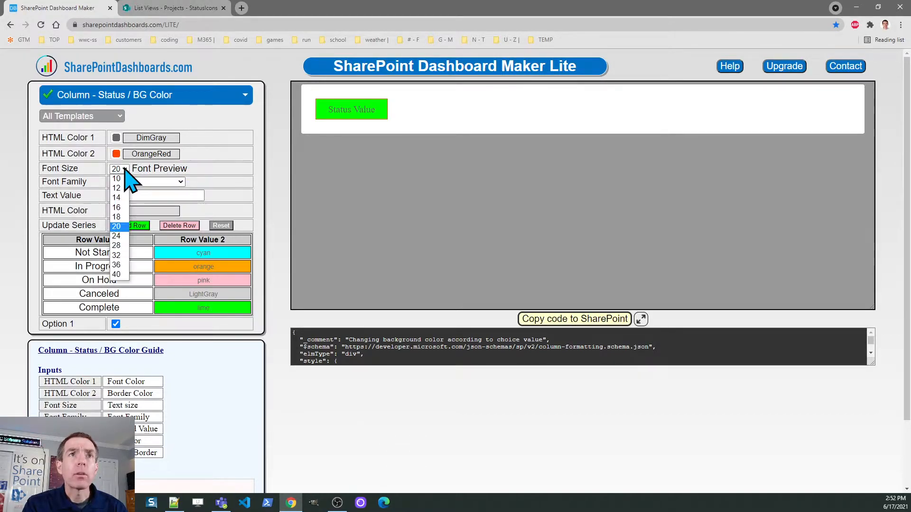
left_click(123, 245)
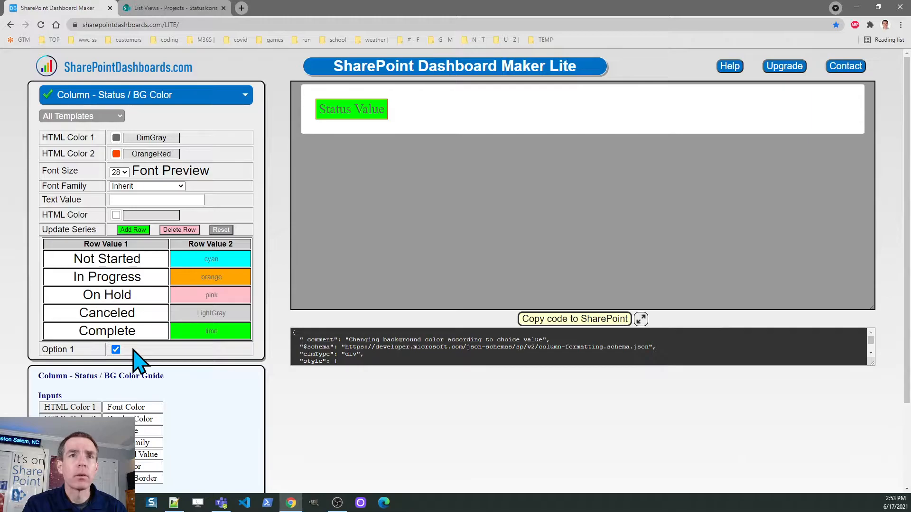
scroll(907, 263, "down", 2)
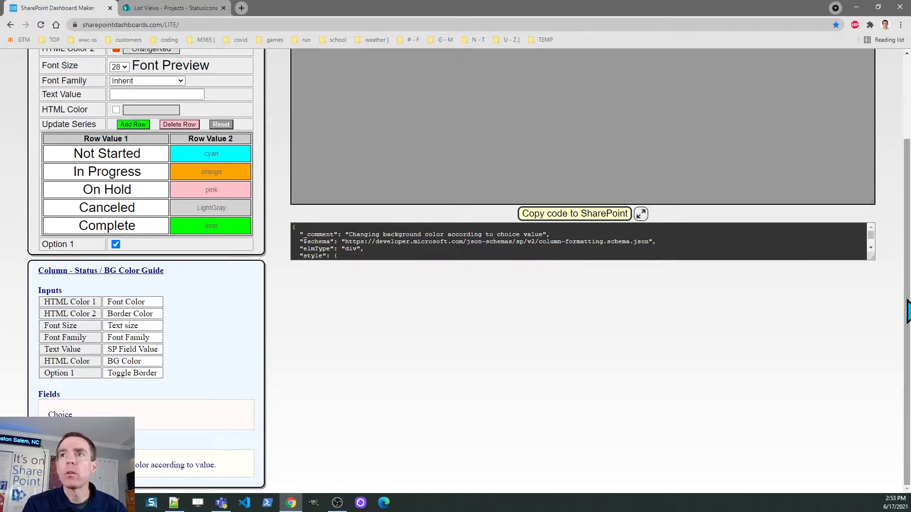
scroll(395, 266, "up", 2)
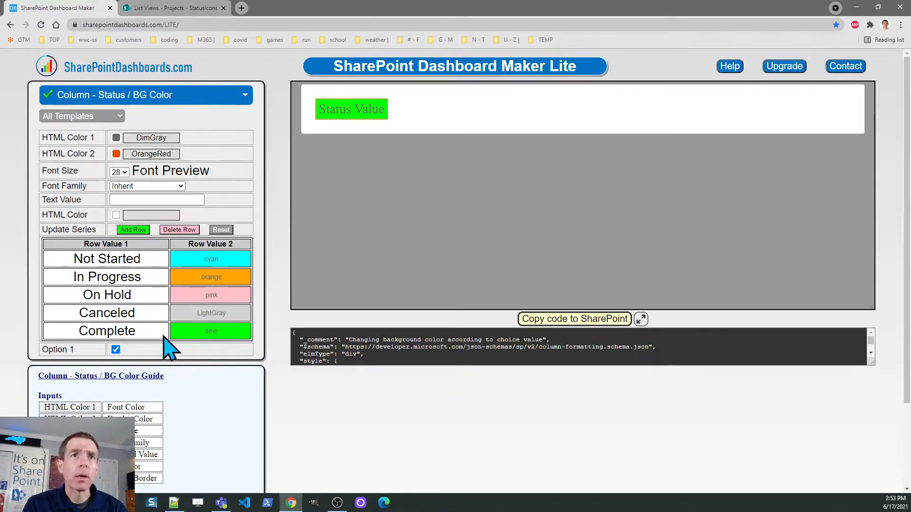
Replace the Complete row with a new Complete row coloured LimeGreen, and set the font family to Courier New
left_click(179, 230)
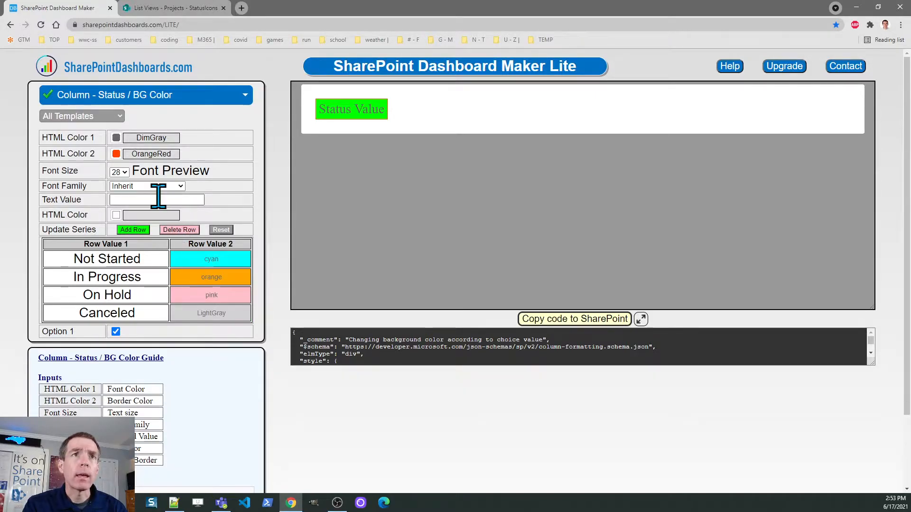
left_click(136, 199)
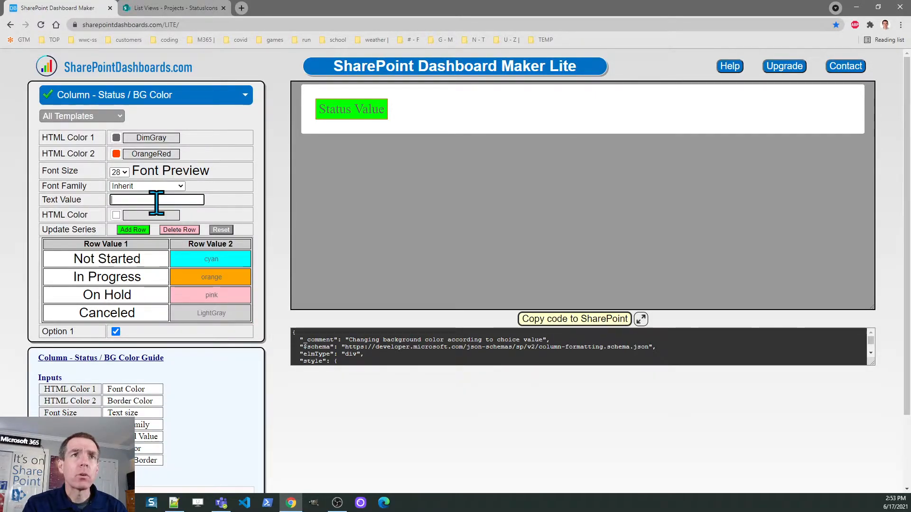
type("Complete")
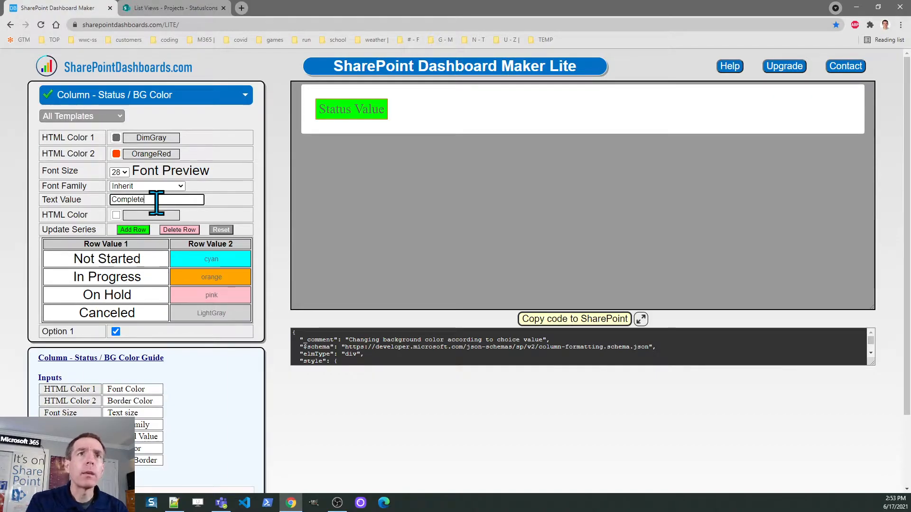
left_click(181, 187)
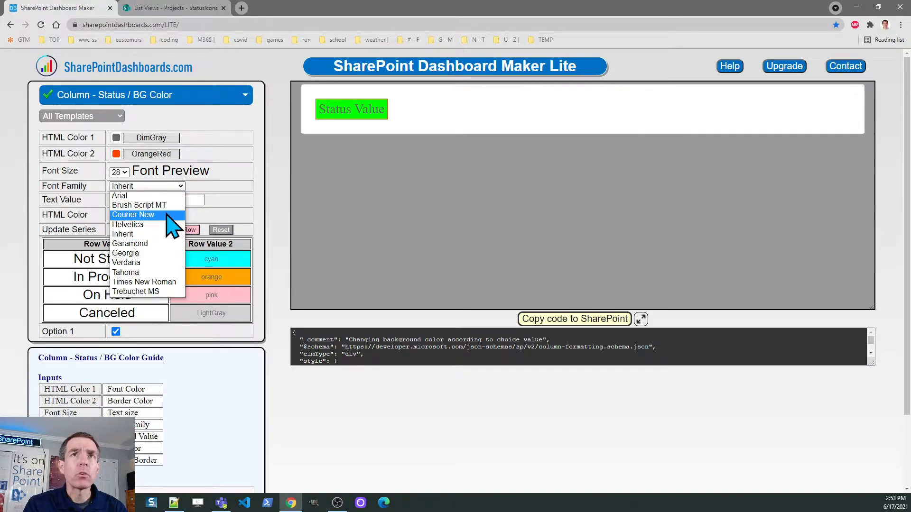
left_click(170, 216)
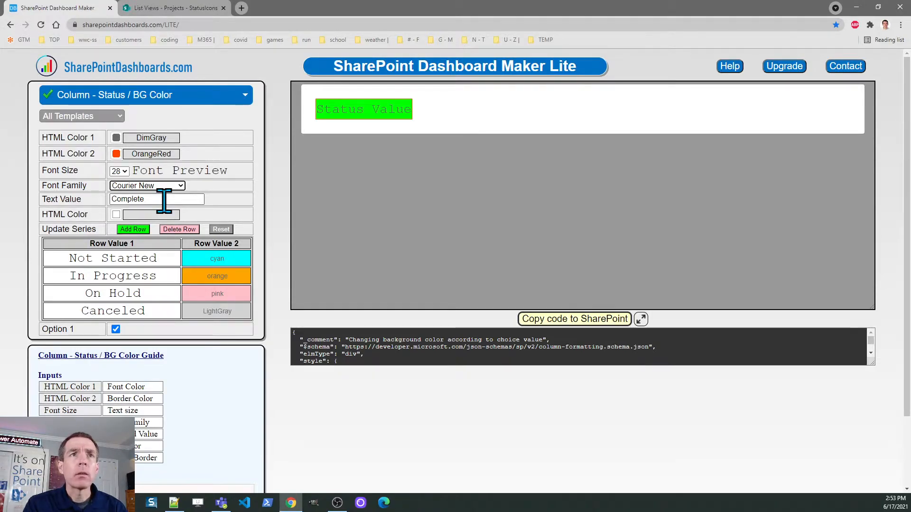
left_click(127, 215)
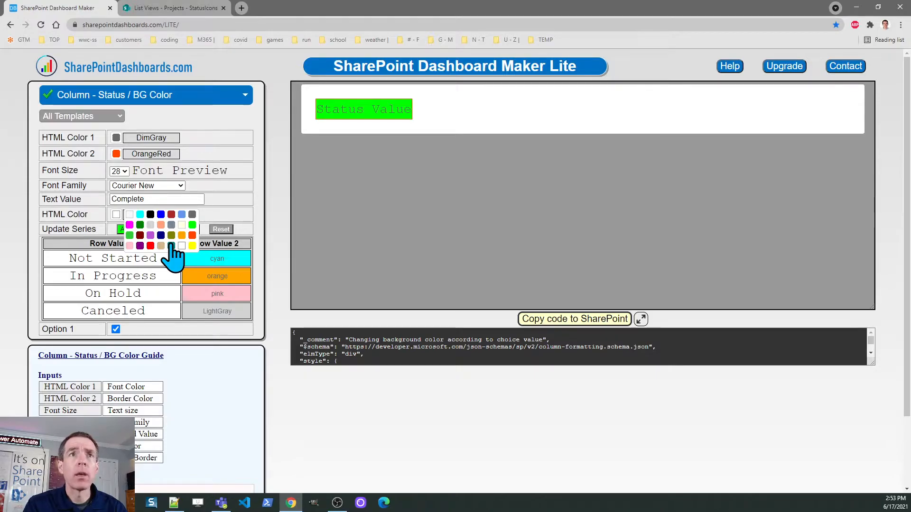
left_click(130, 235)
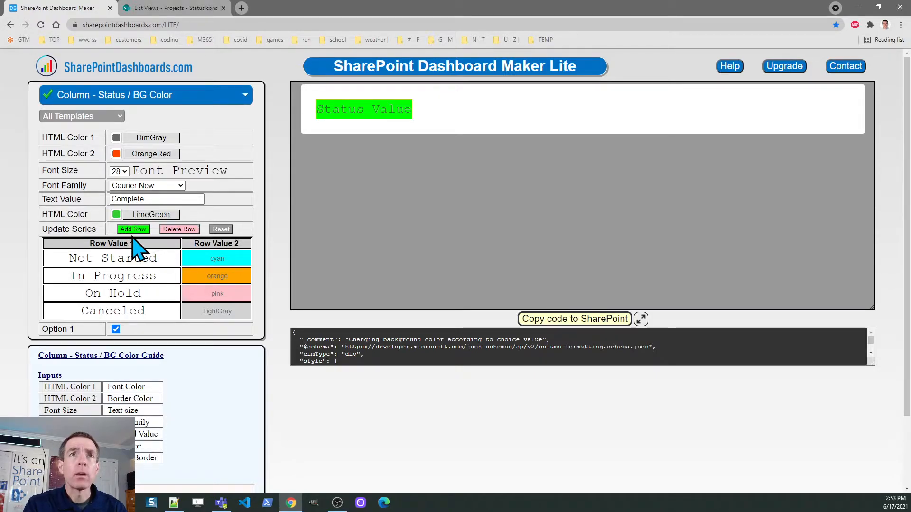
left_click(138, 231)
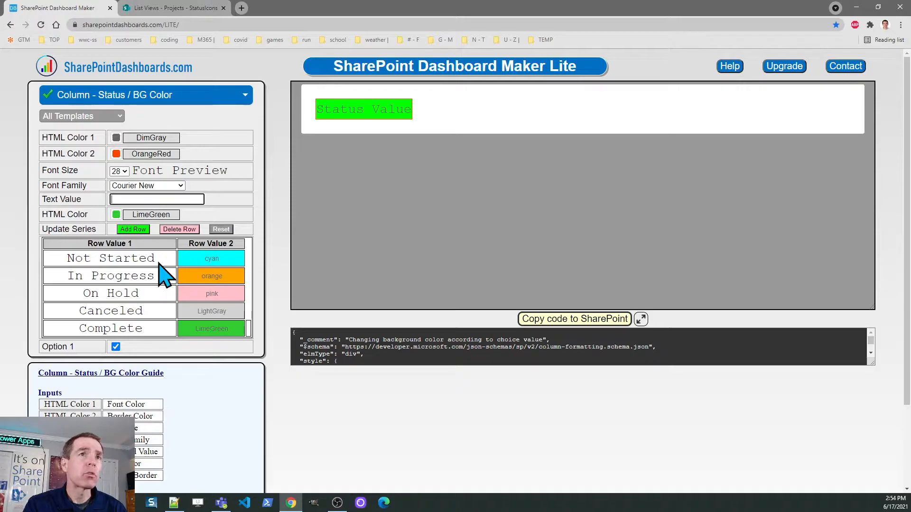
Copy the generated code for SharePoint and open the column formatting of Status2 in the Projects list
left_click(564, 321)
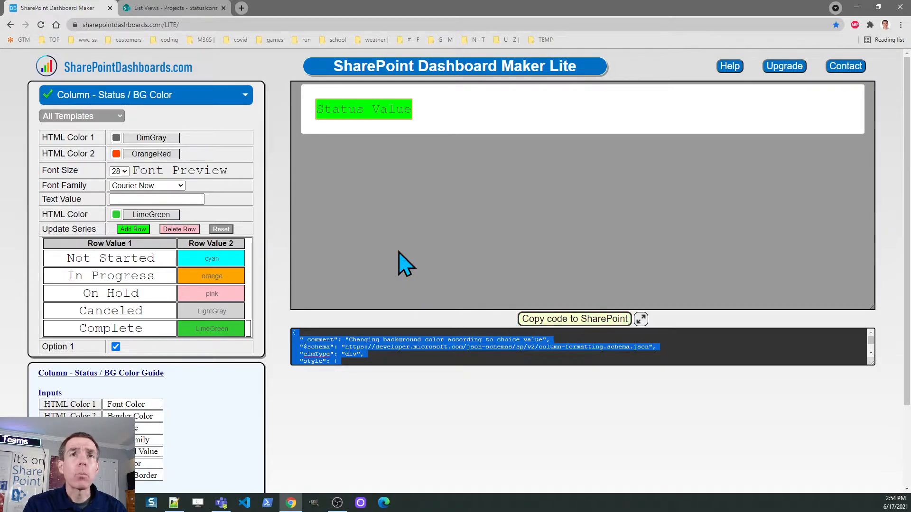
left_click(175, 8)
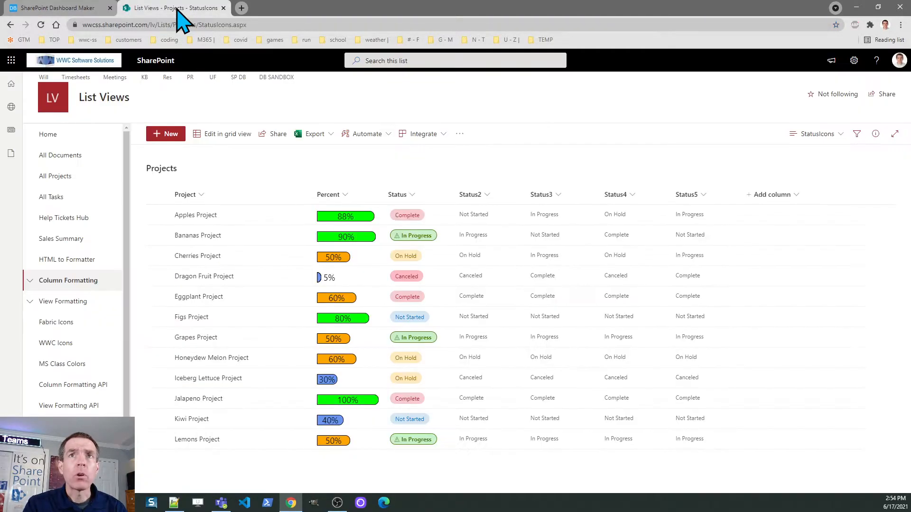
left_click(488, 195)
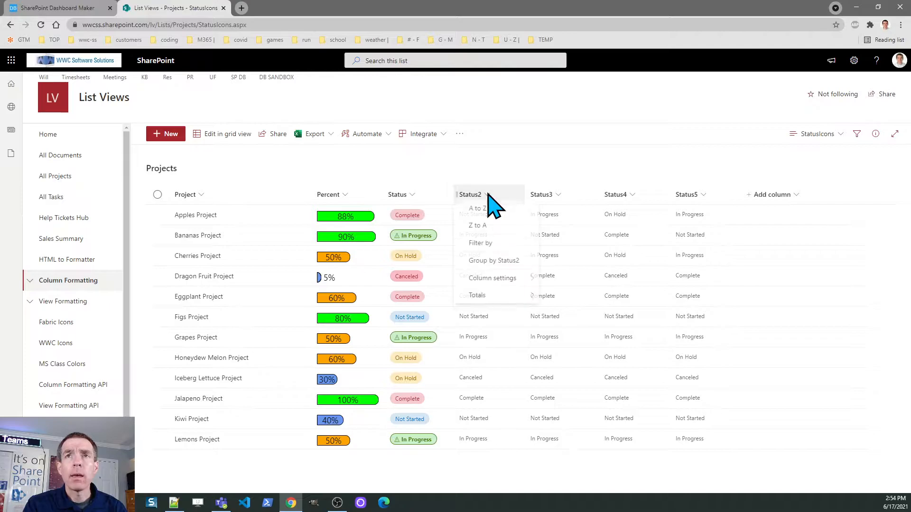
mouse_move(510, 282)
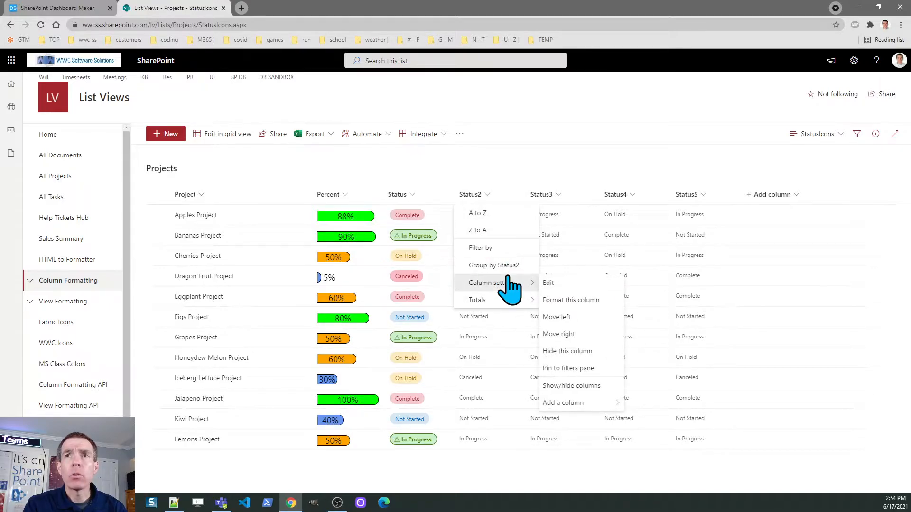
left_click(566, 300)
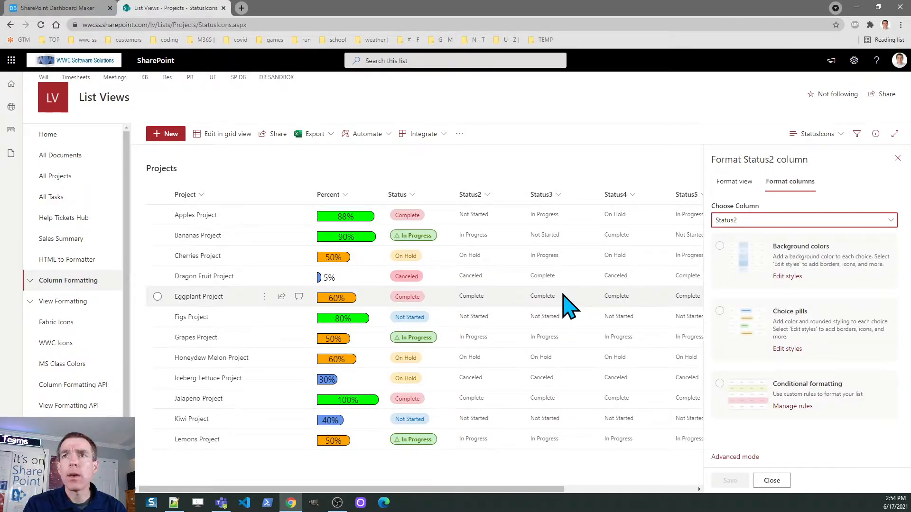
Replace Status2's formatting JSON in advanced mode with the copied code and save it
left_click(751, 458)
key("ctrl+a")
key("ctrl+v")
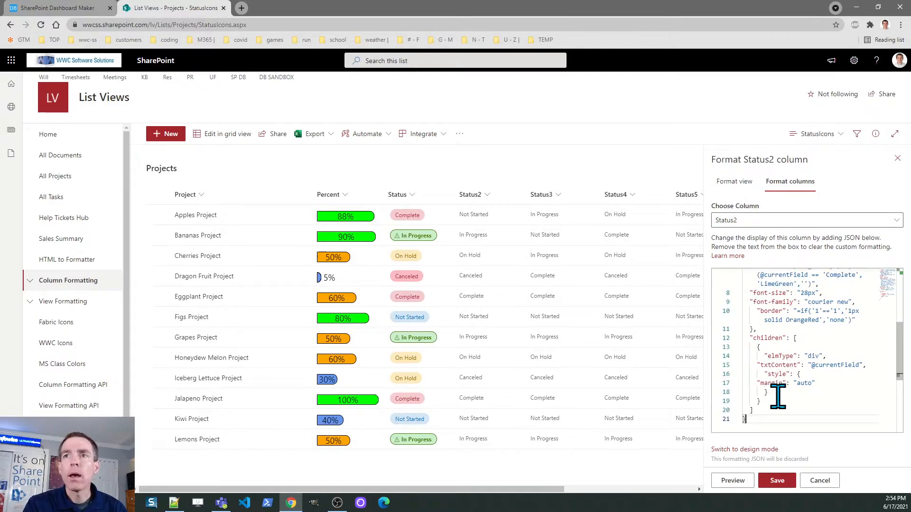
left_click(777, 481)
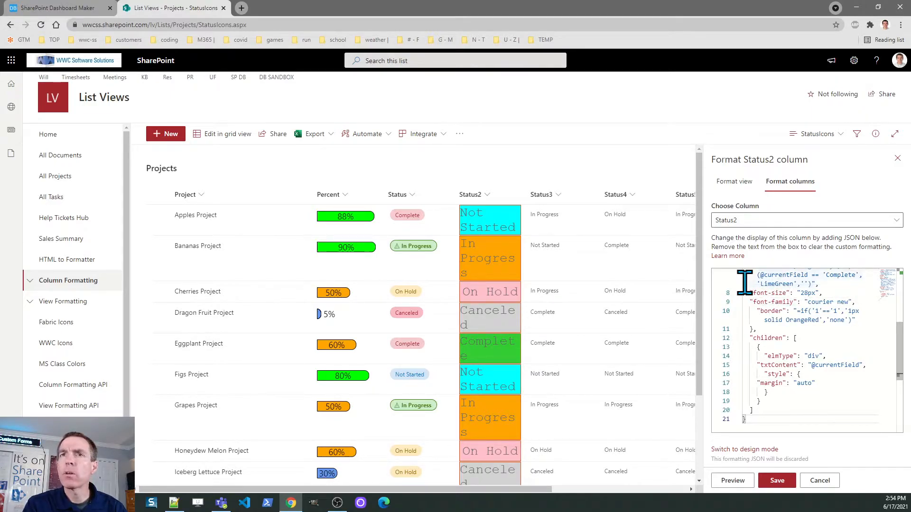
Back in SharePoint Dashboard Maker Lite, set the font family to Arial and the font size to 20, and copy the updated code
left_click(65, 7)
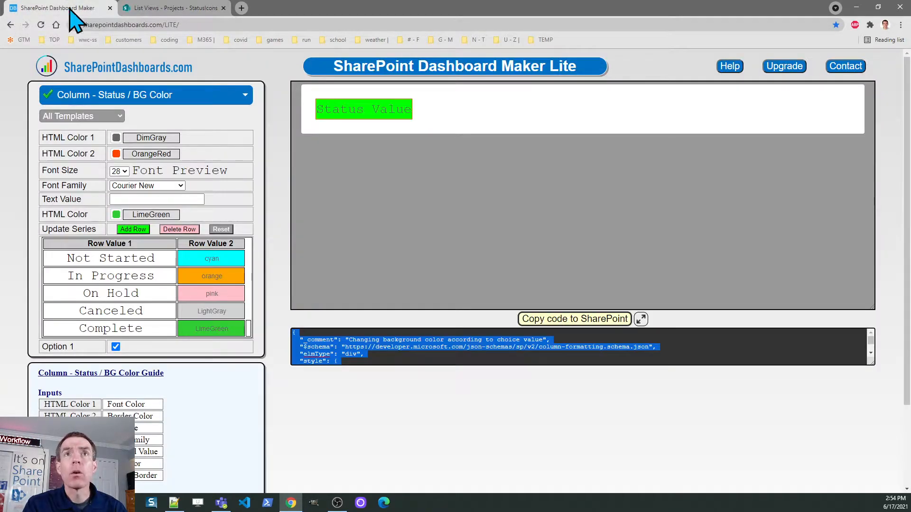
left_click(181, 186)
left_click(173, 195)
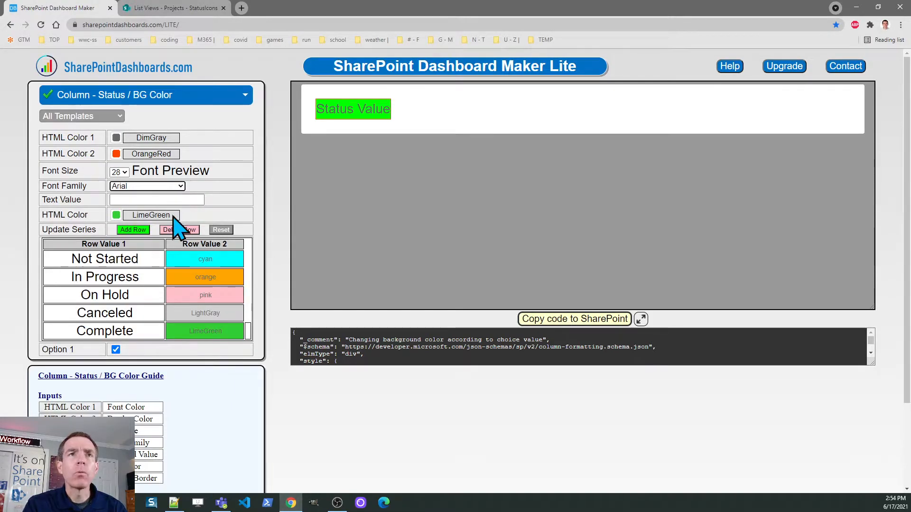
left_click(126, 172)
left_click(117, 229)
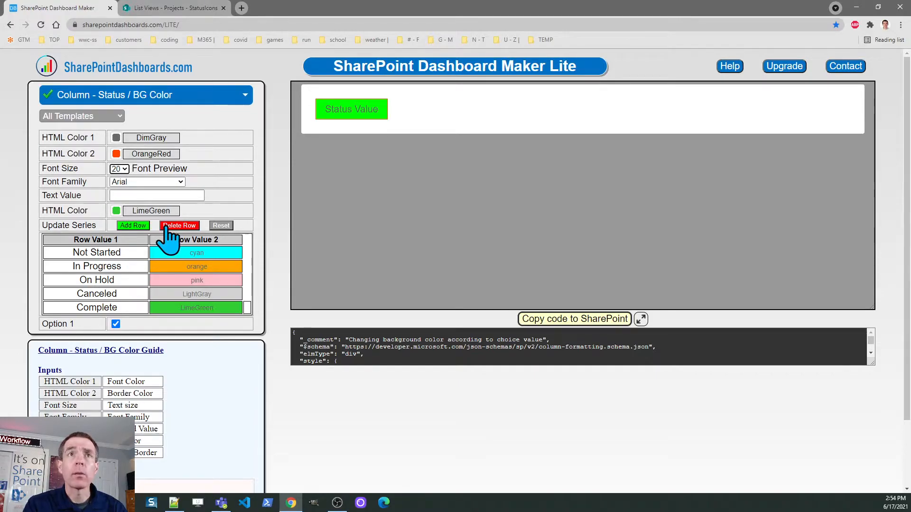
left_click(539, 328)
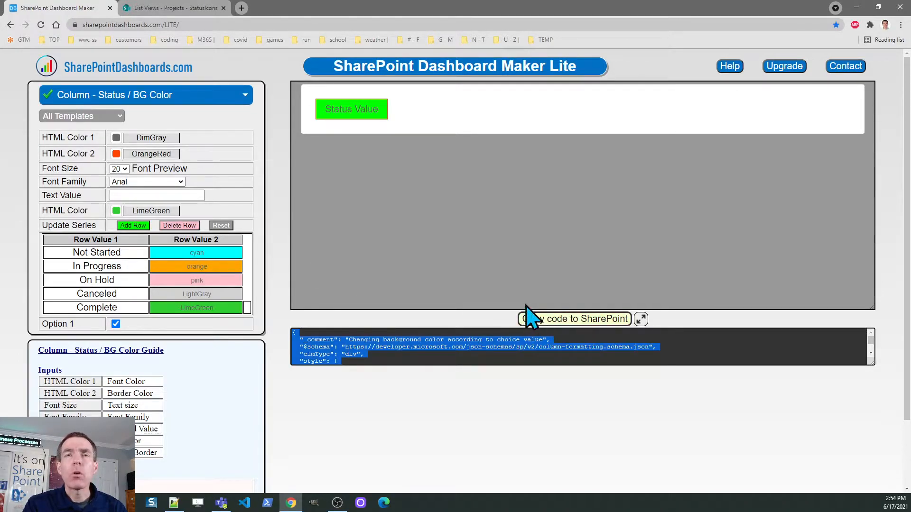
Overwrite Status2's formatting JSON in the Projects list with the newly copied code, save it, and close the formatting pane
left_click(182, 9)
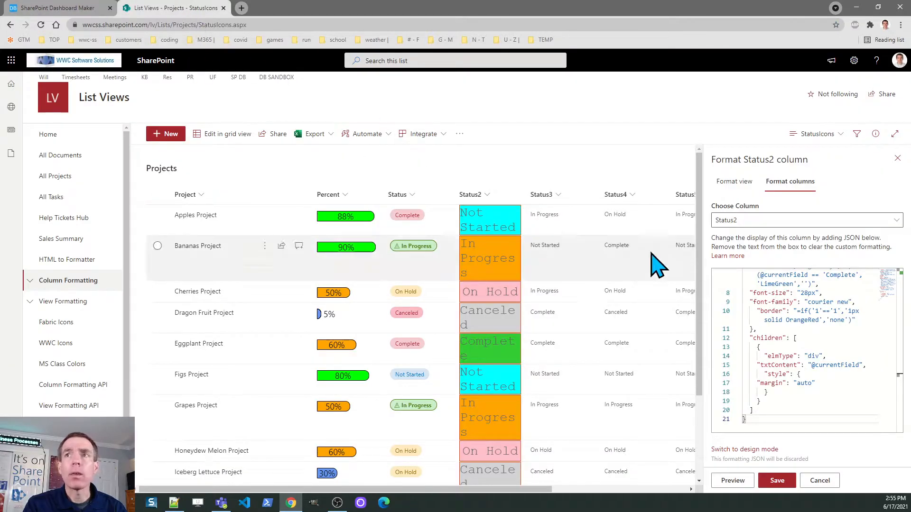
left_click(809, 310)
key("ctrl+a")
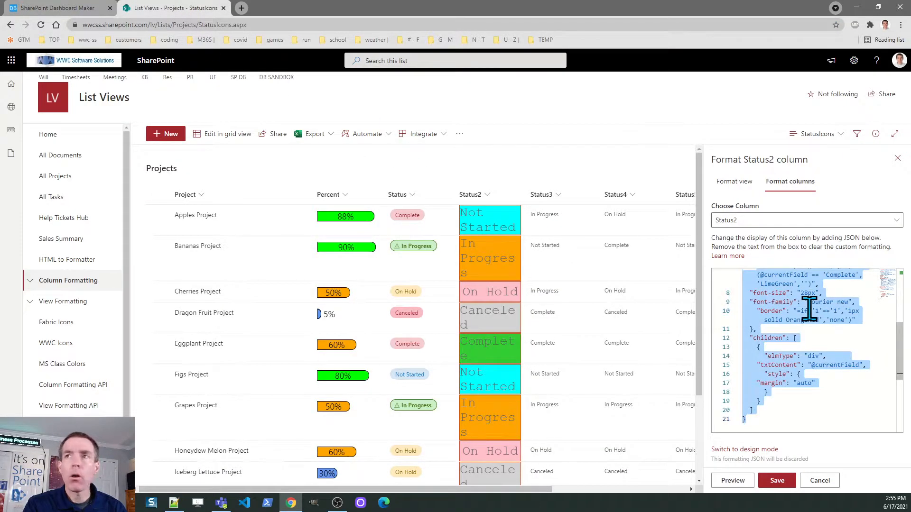
key("ctrl+v")
left_click(777, 480)
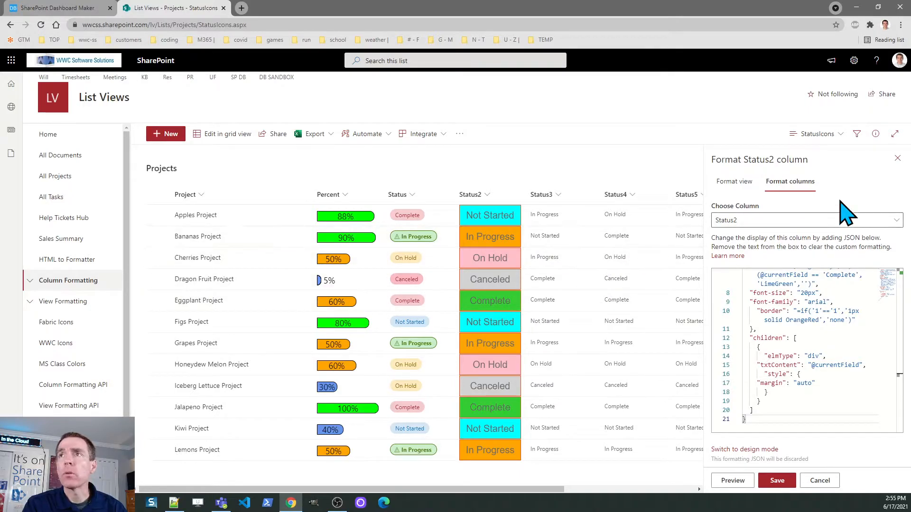
left_click(897, 159)
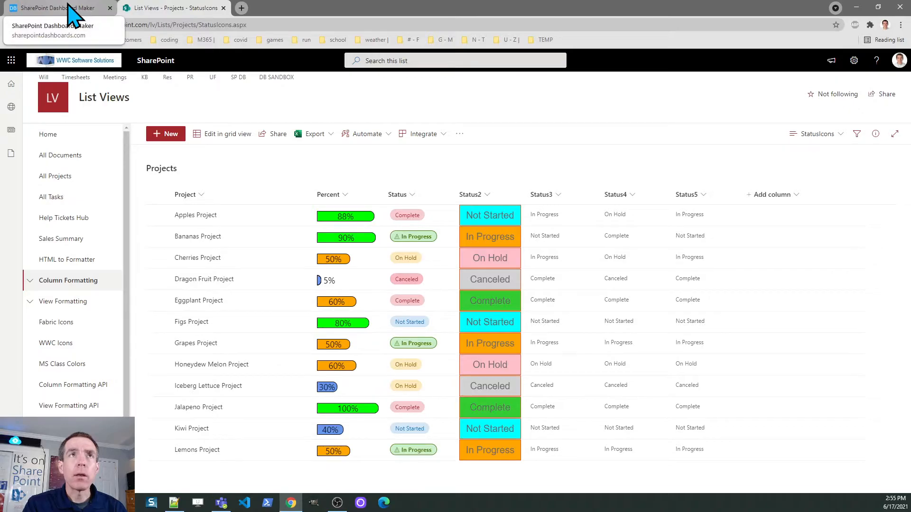
Switch to SharePoint Dashboard Maker Lite, choose the "Column - Status / Priority Bubbles" template, and stop its preview
left_click(19, 8)
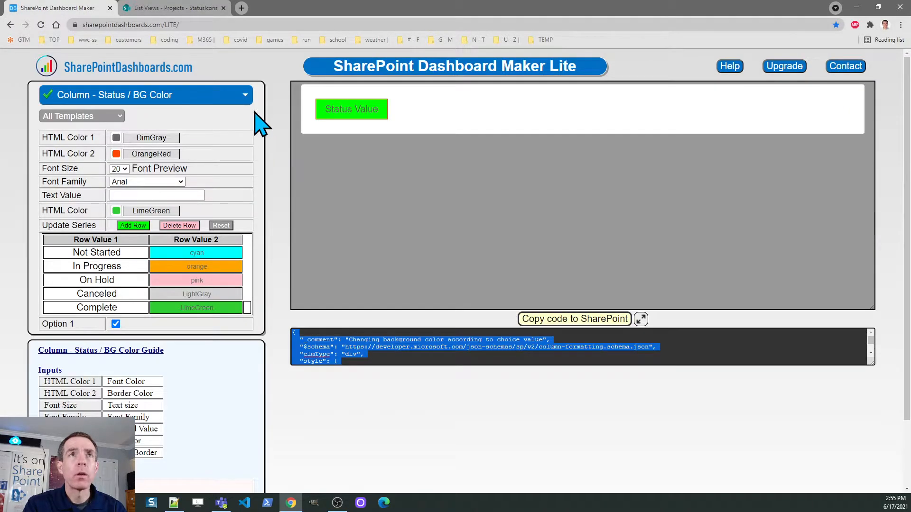
left_click(243, 95)
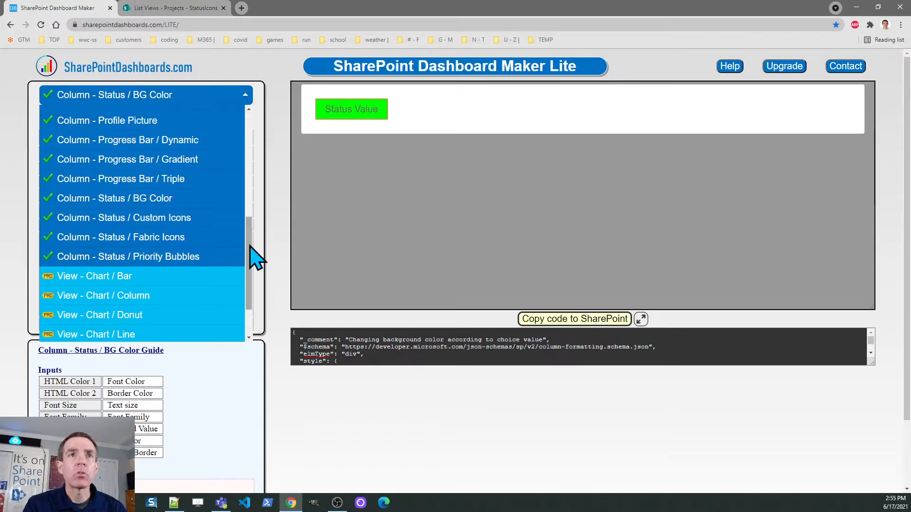
left_click(173, 260)
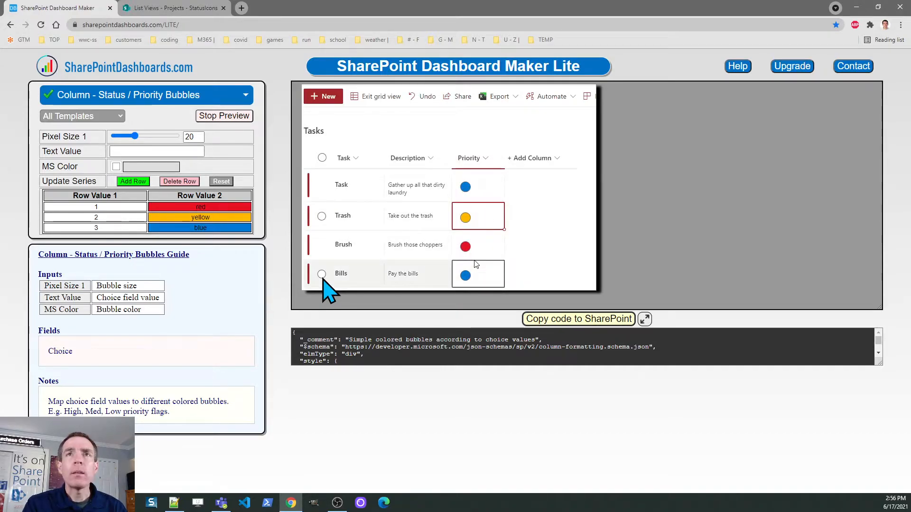
left_click(246, 120)
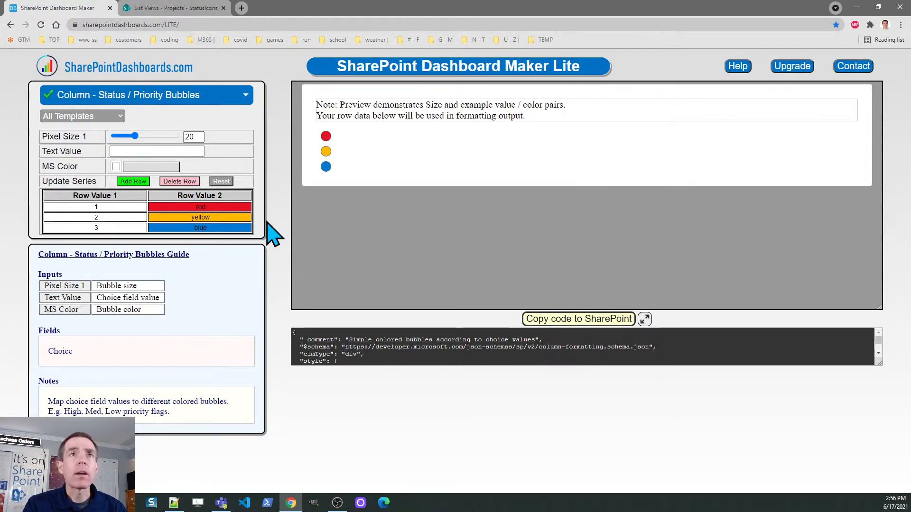
Delete all three sample rows (1 red, 2 yellow, 3 blue) from the priority bubbles series
left_click(180, 181)
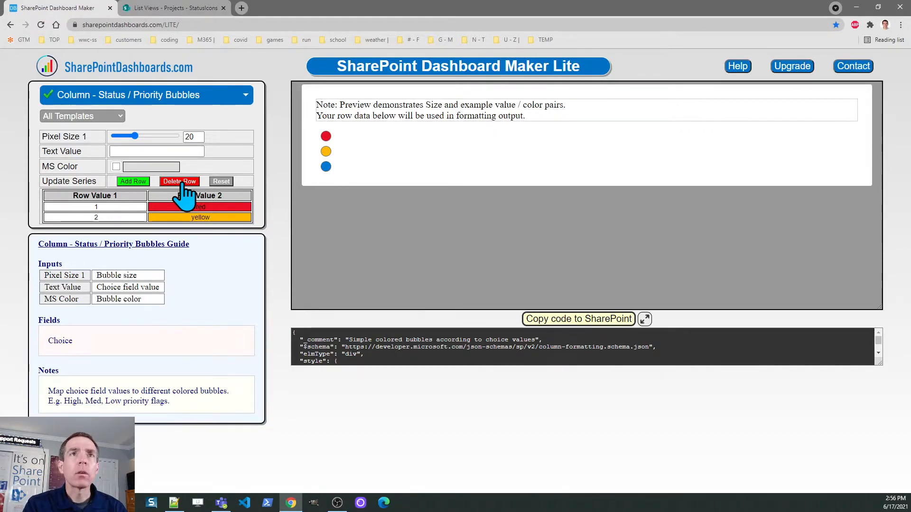
left_click(181, 182)
left_click(182, 182)
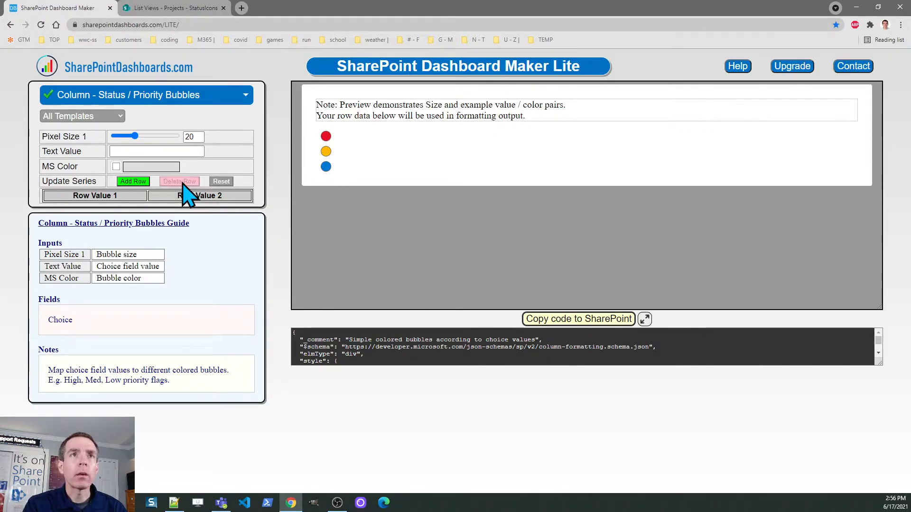
Add a row to the priority bubbles series with the text value "Not Started" and the colour gray40
left_click(127, 152)
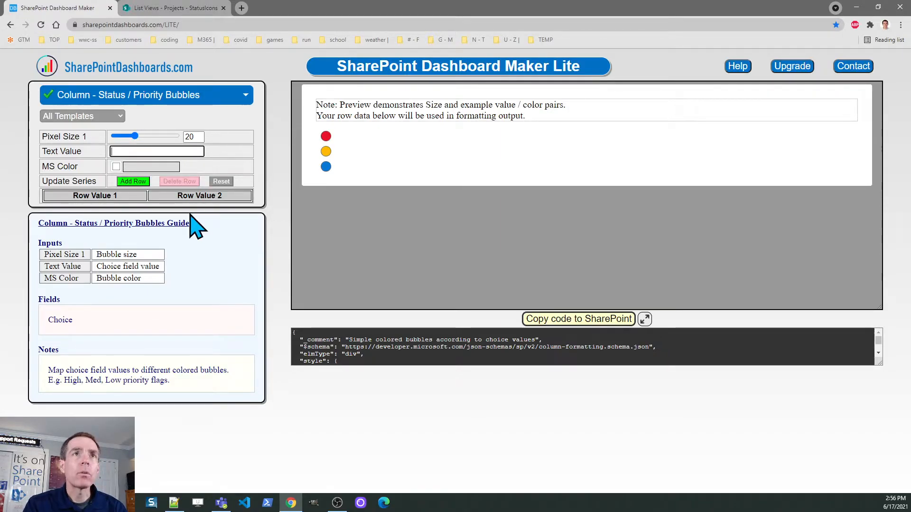
type("Not Sta")
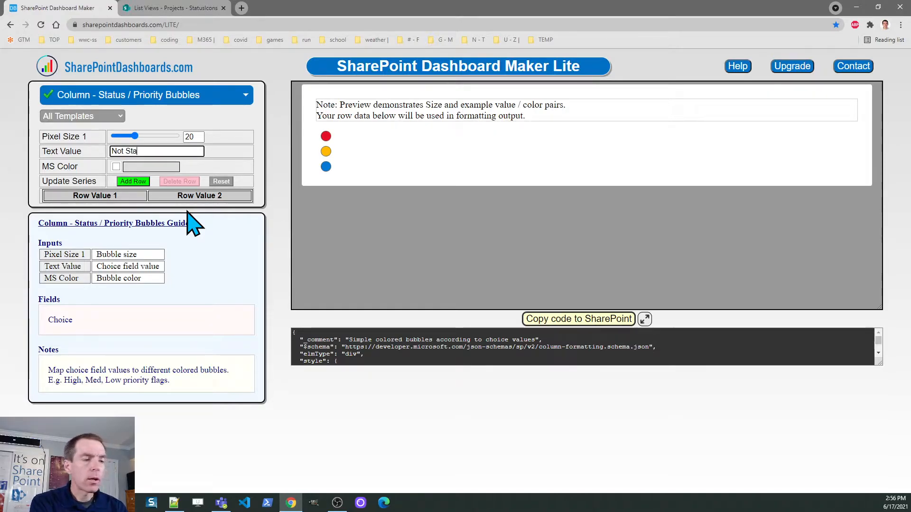
type("rted")
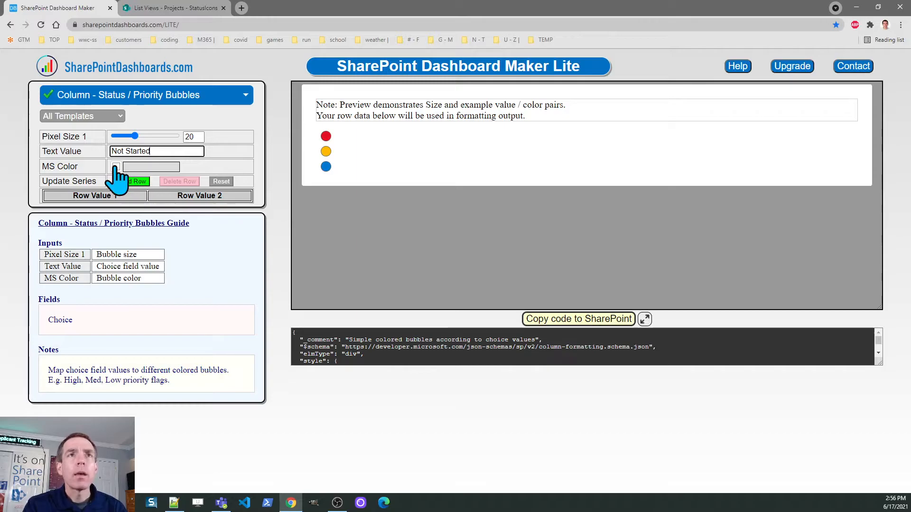
left_click(127, 168)
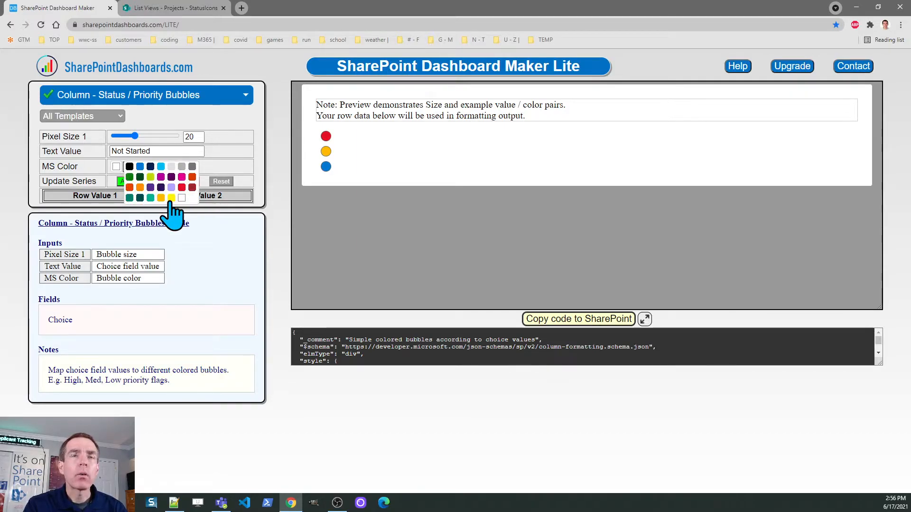
left_click(172, 167)
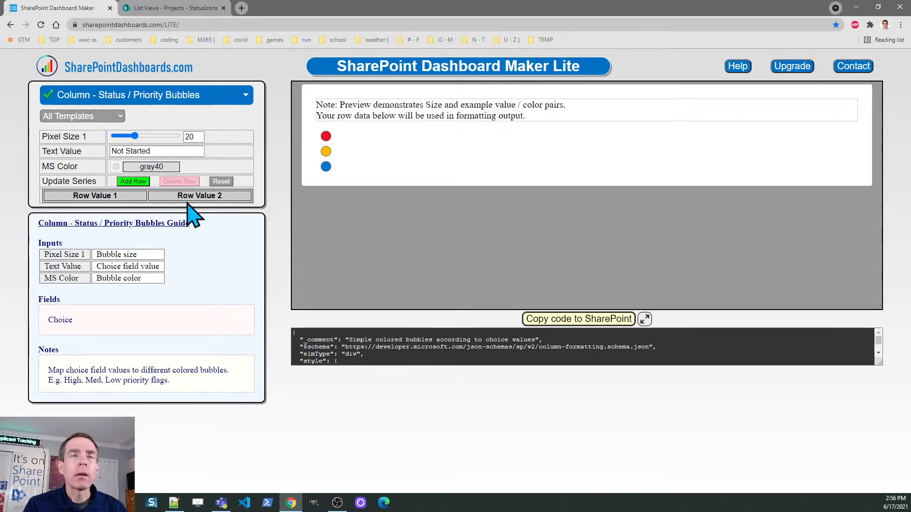
left_click(134, 181)
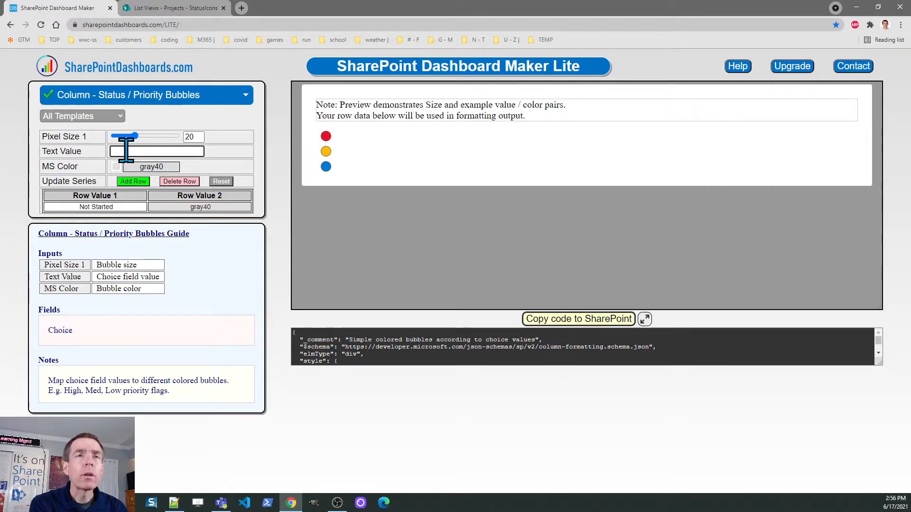
Add an "In Progress" row with the colour greenLight to the bubbles series
type("rogress")
left_click(116, 167)
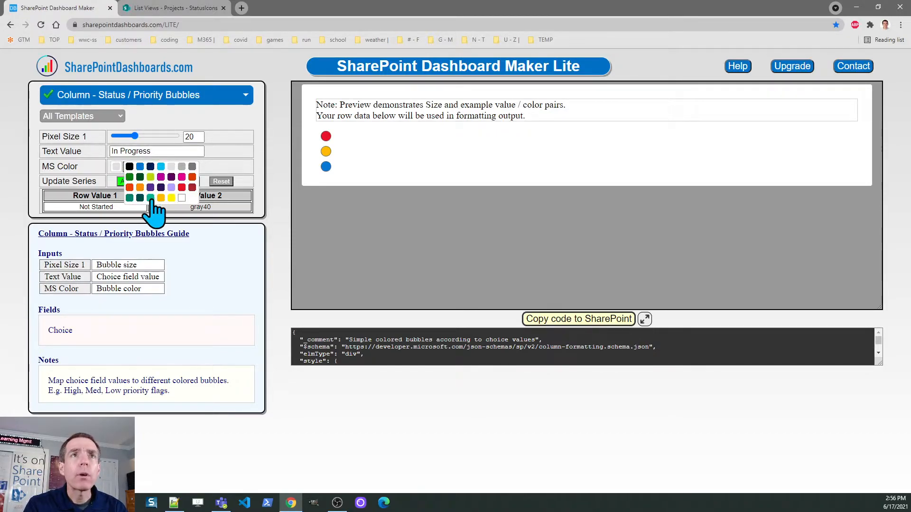
left_click(150, 177)
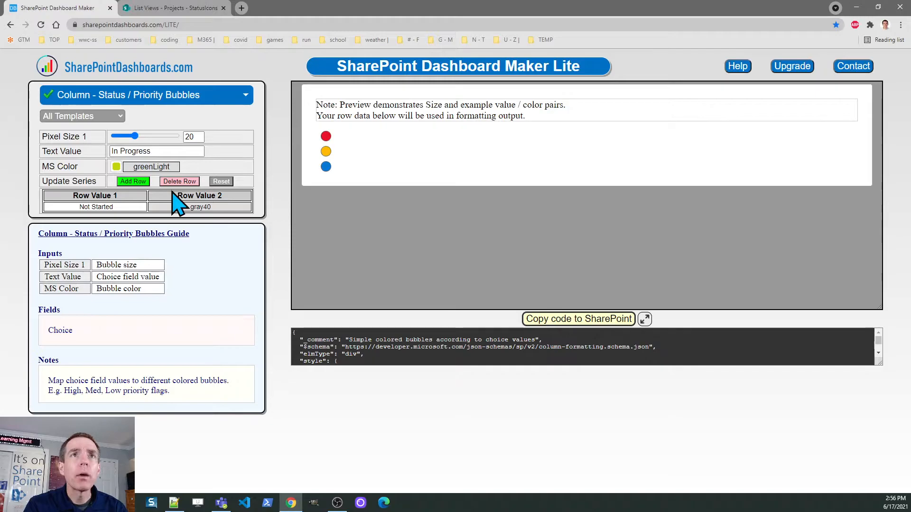
left_click(135, 181)
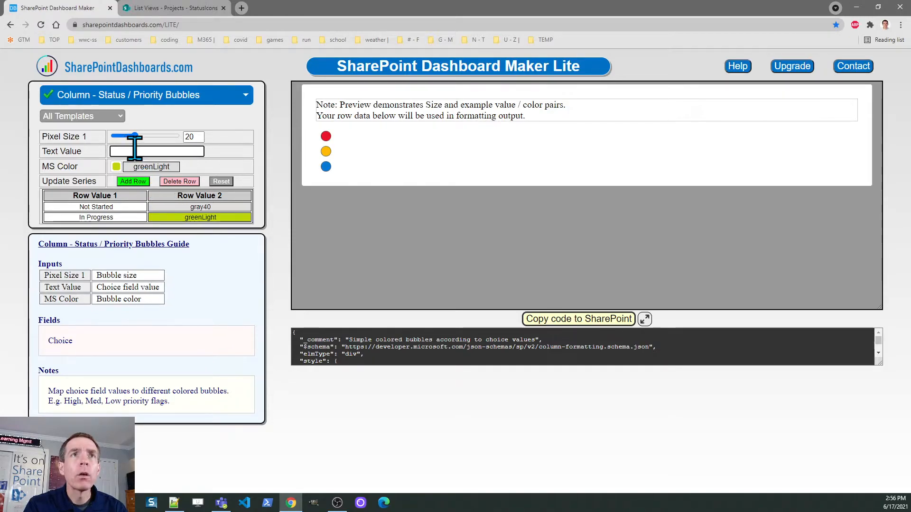
Add a "Canceled" row with the colour magentaLight to the bubbles series
left_click(131, 151)
type("Canceled")
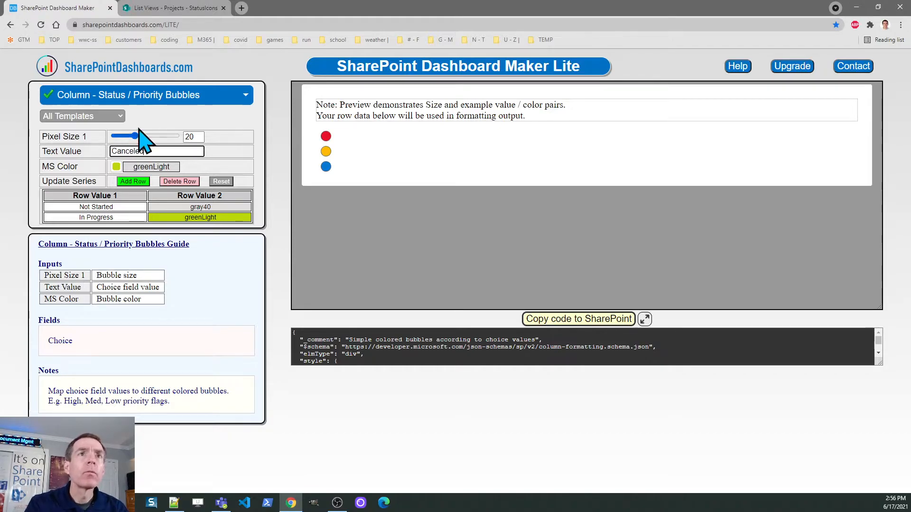
left_click(118, 167)
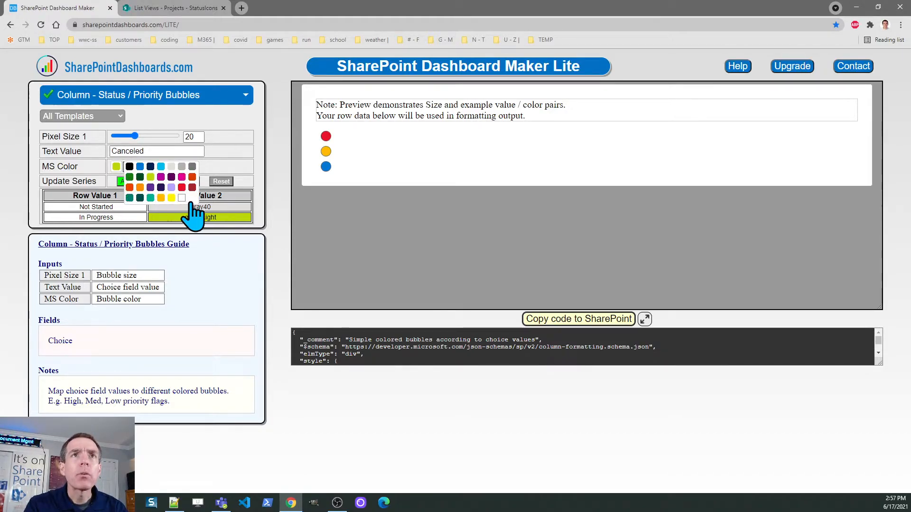
left_click(182, 177)
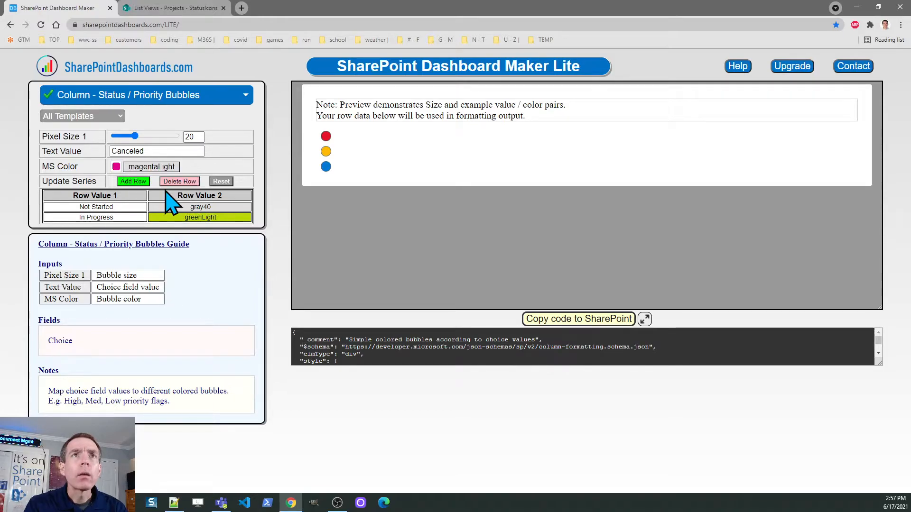
left_click(137, 182)
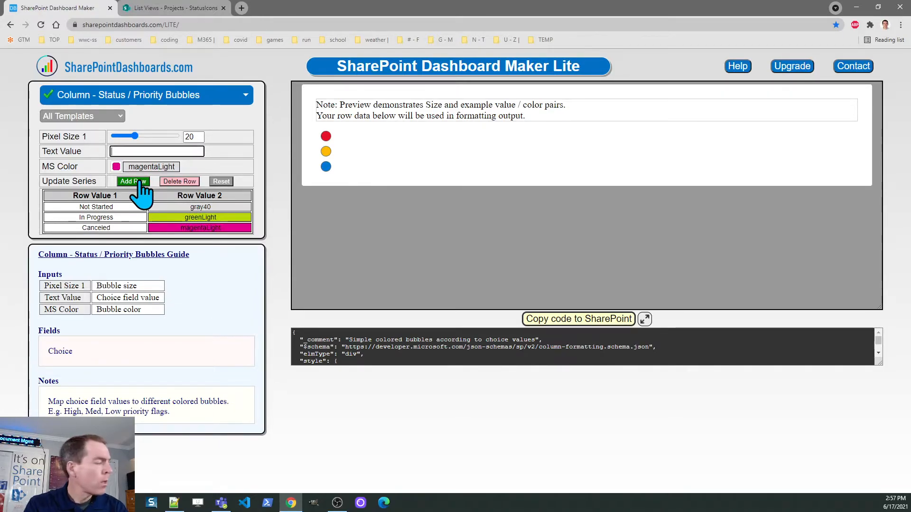
Add an "On Hold" row with the colour yellow to the bubbles series
left_click(135, 150)
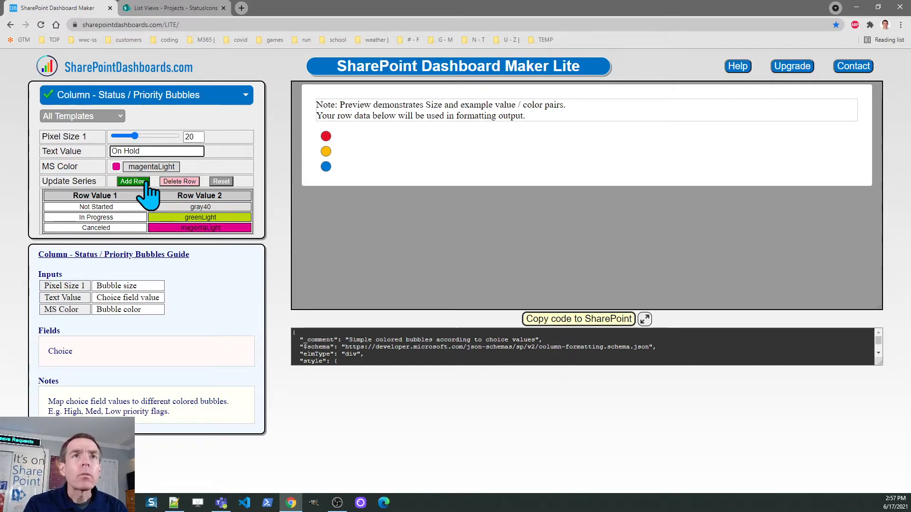
left_click(117, 167)
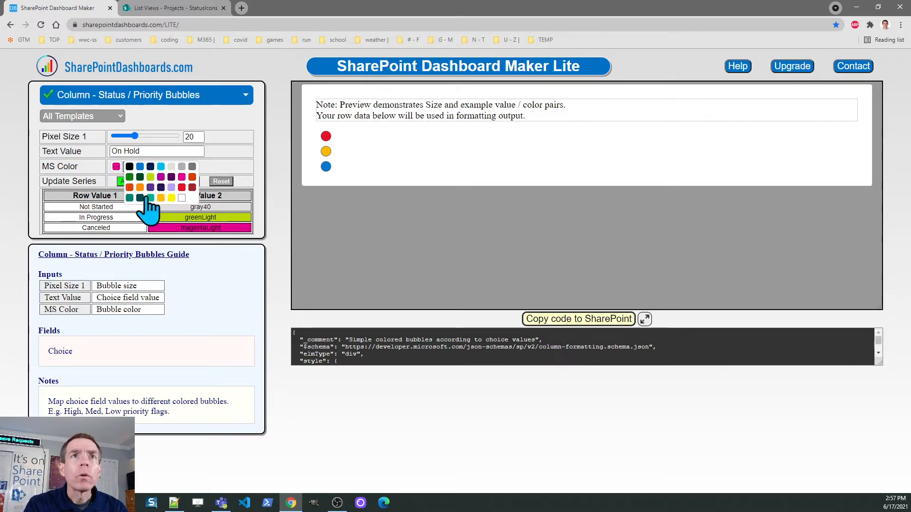
left_click(160, 197)
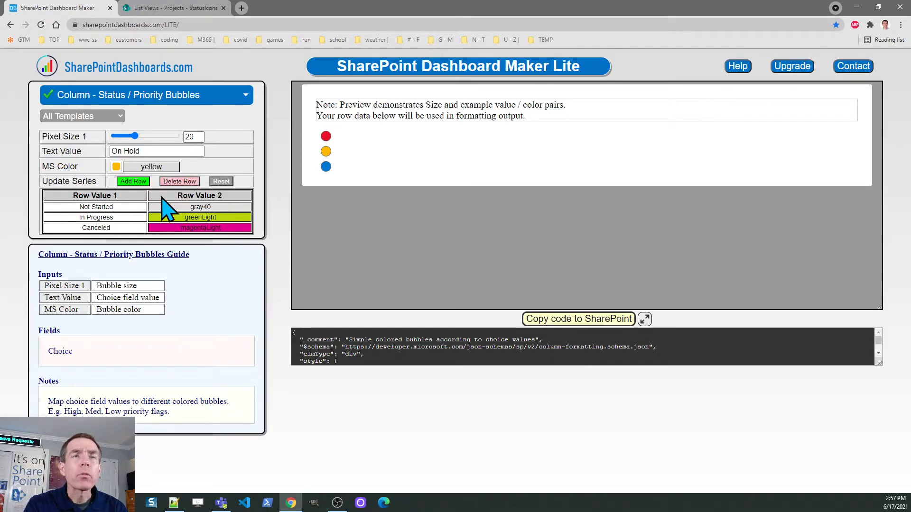
left_click(138, 183)
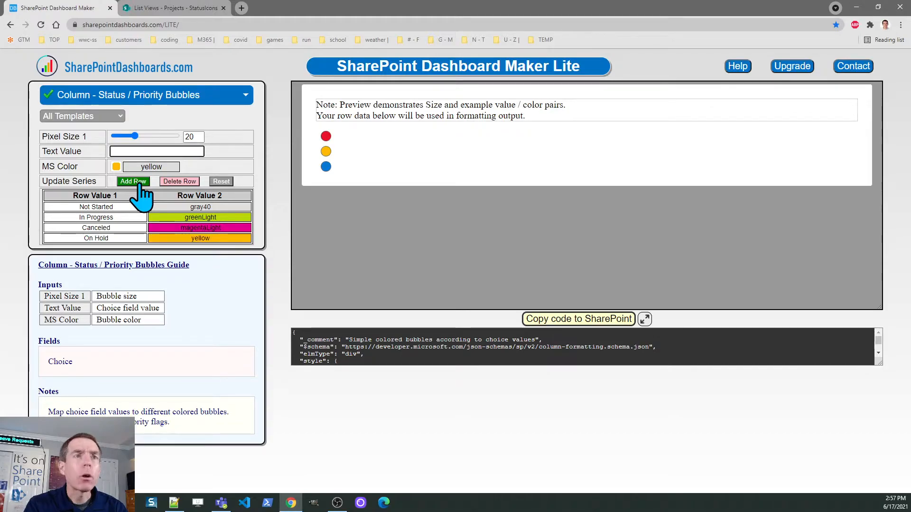
Add a "Complete" row with the colour tealLight to the bubbles series
left_click(130, 151)
type("Complete")
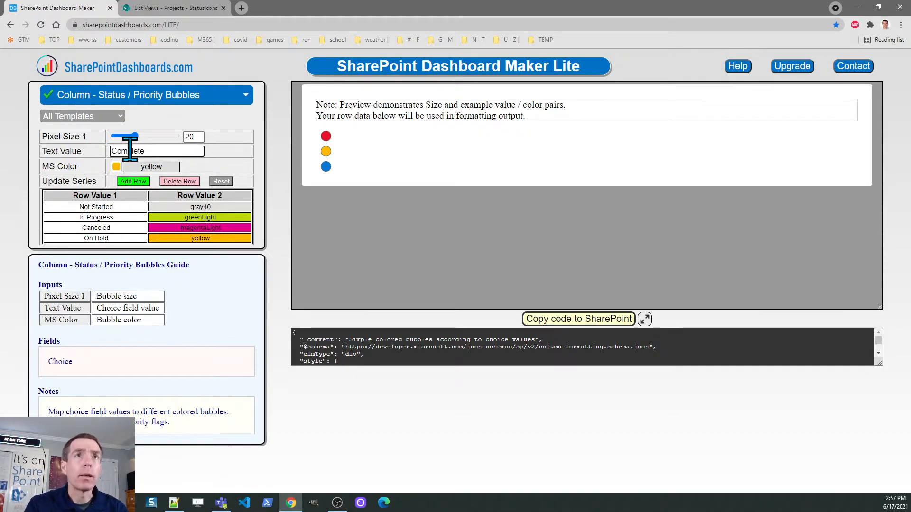
left_click(117, 167)
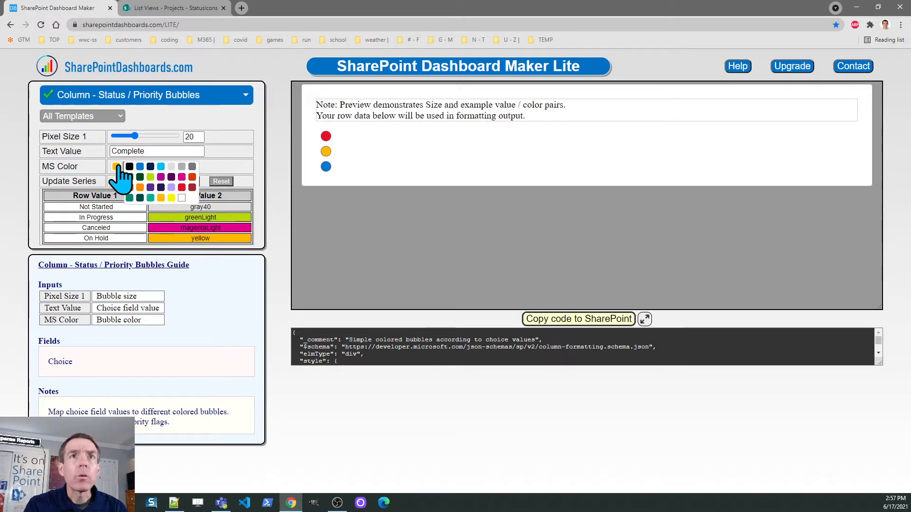
left_click(151, 198)
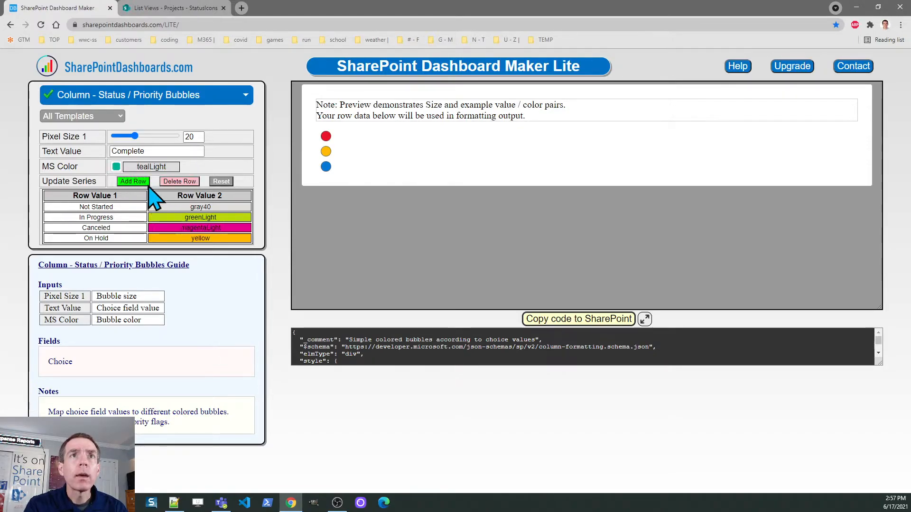
left_click(131, 182)
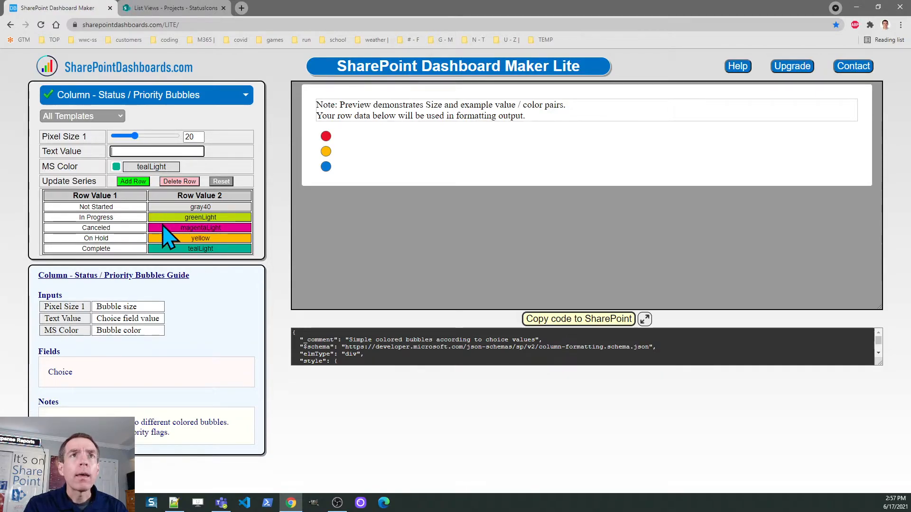
Set the bubble size to 25 pixels and copy the generated formatting code
left_click_drag(138, 135, 150, 137)
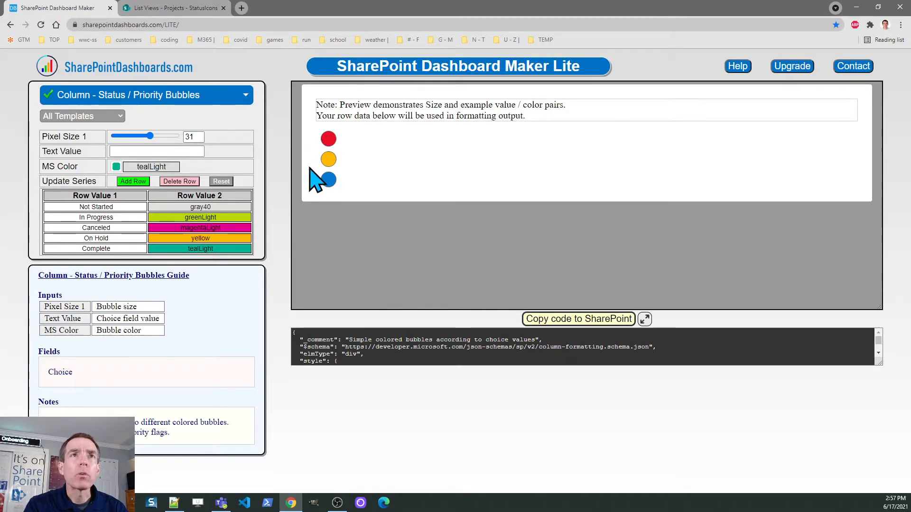
left_click_drag(149, 136, 143, 136)
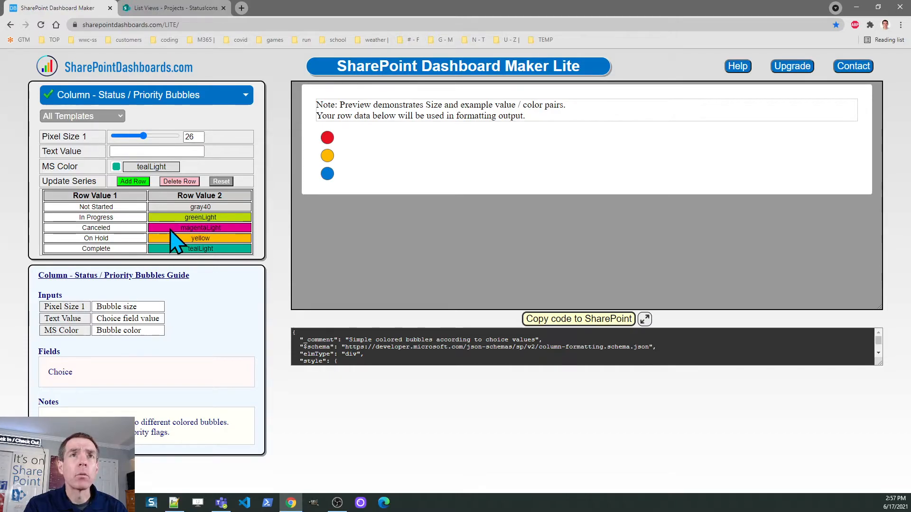
double_click(197, 137)
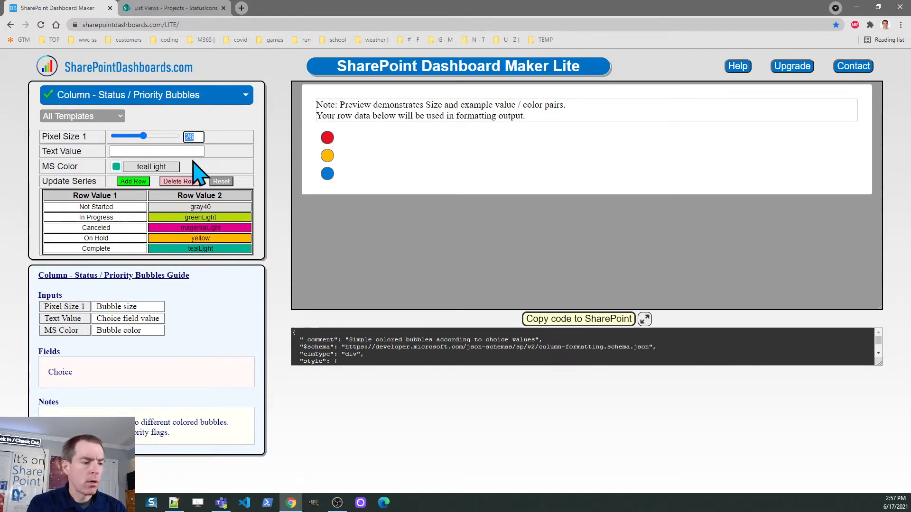
type("25")
key("Tab")
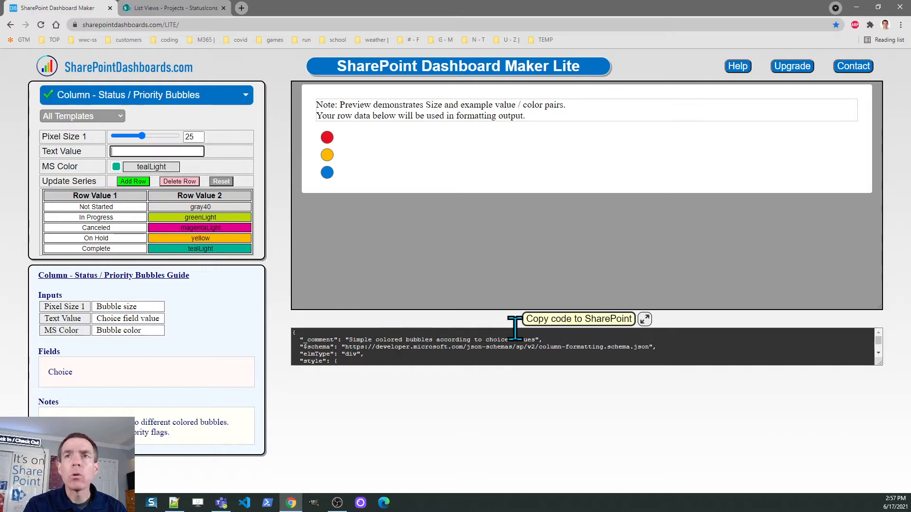
left_click(561, 326)
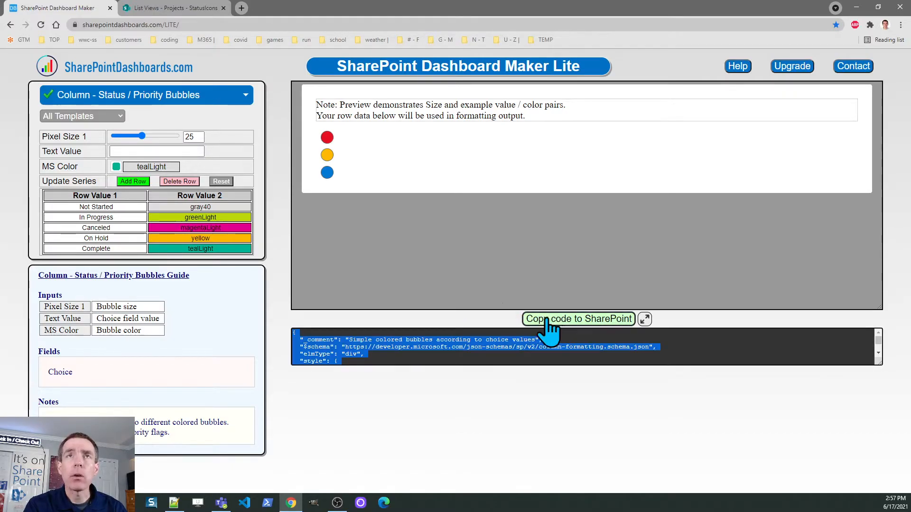
In the SharePoint Projects list, replace Status3's column formatting JSON with the copied bubble code, save it, and close the formatting pane
left_click(184, 10)
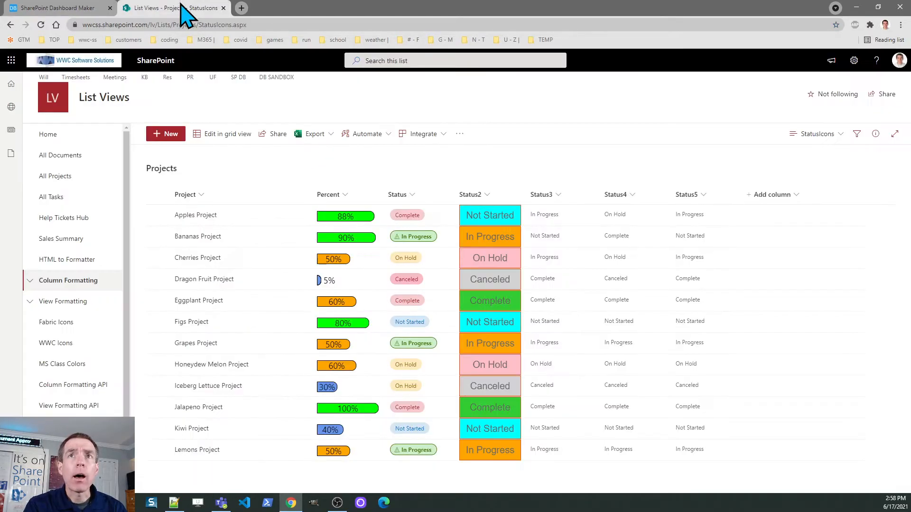
left_click(558, 195)
mouse_move(582, 282)
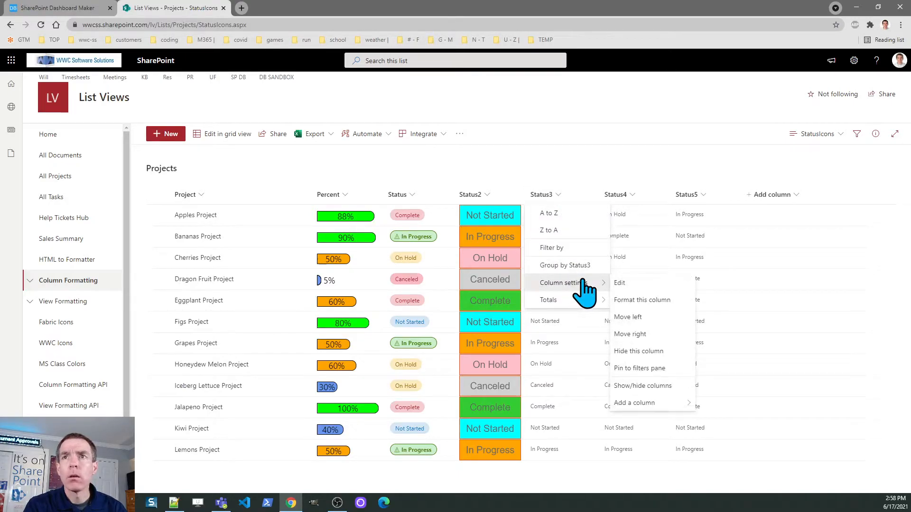
left_click(638, 300)
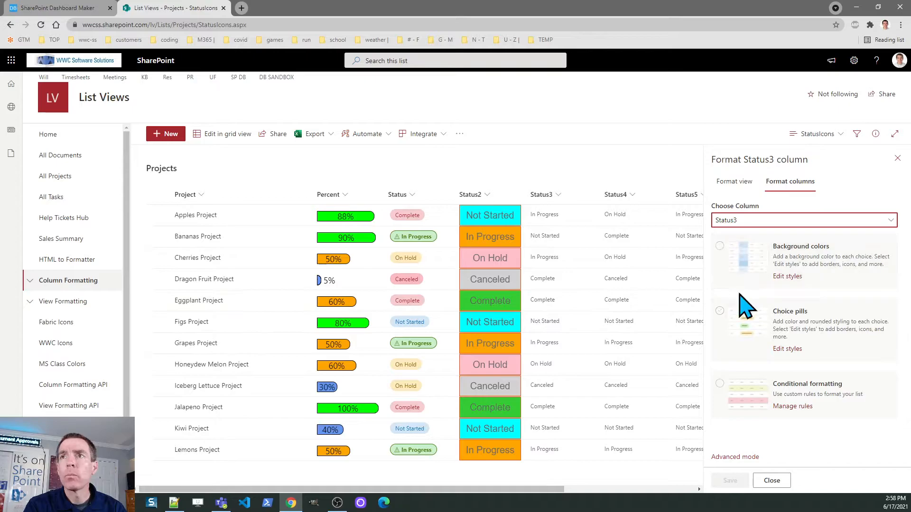
left_click(744, 456)
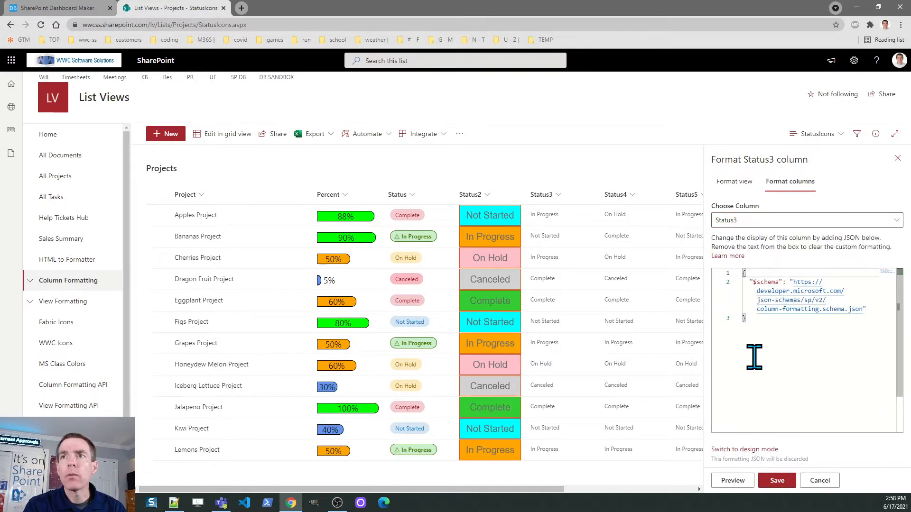
key("ctrl+a")
key("ctrl+v")
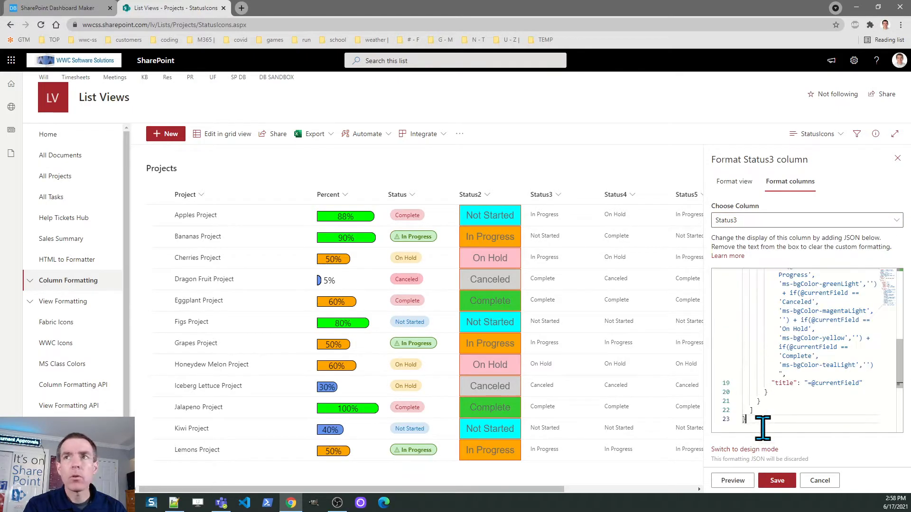
left_click(777, 480)
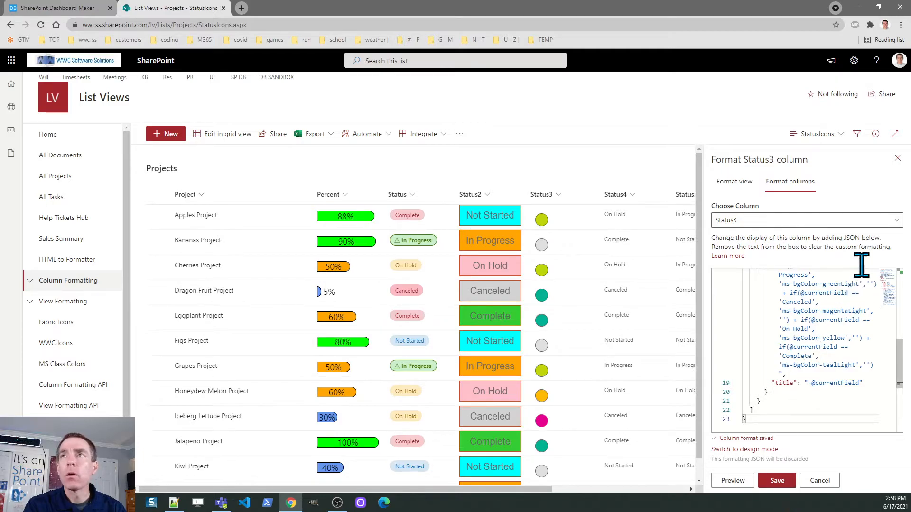
left_click(897, 159)
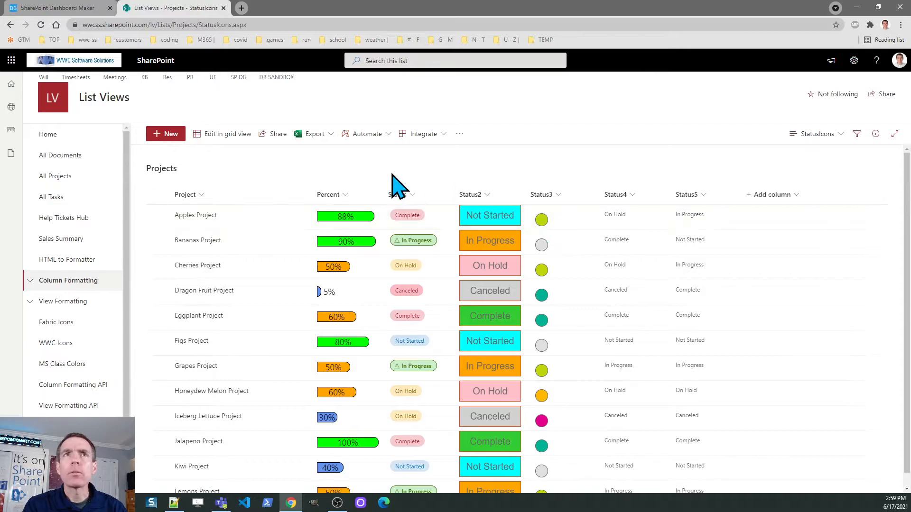
Switch to SharePoint Dashboard Maker, load the "Column - Status / Fabric Icons" template, and stop its preview animation
left_click(67, 8)
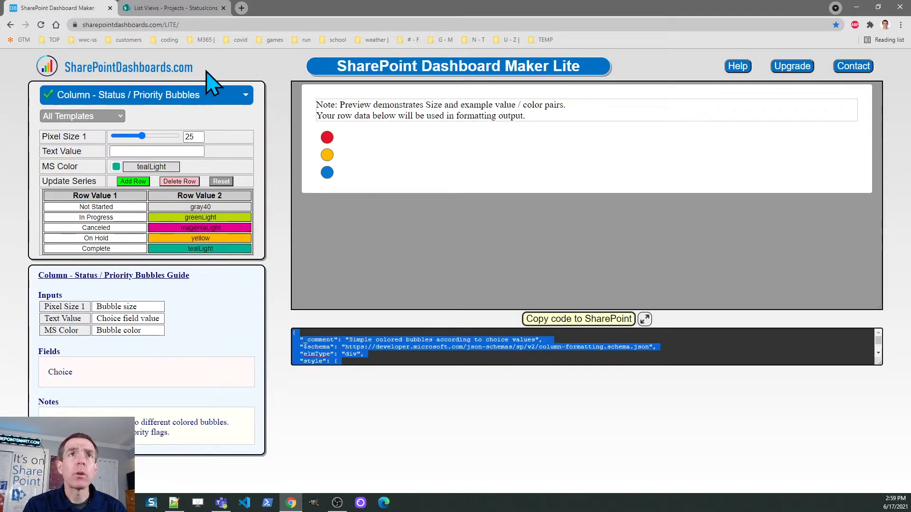
left_click(242, 97)
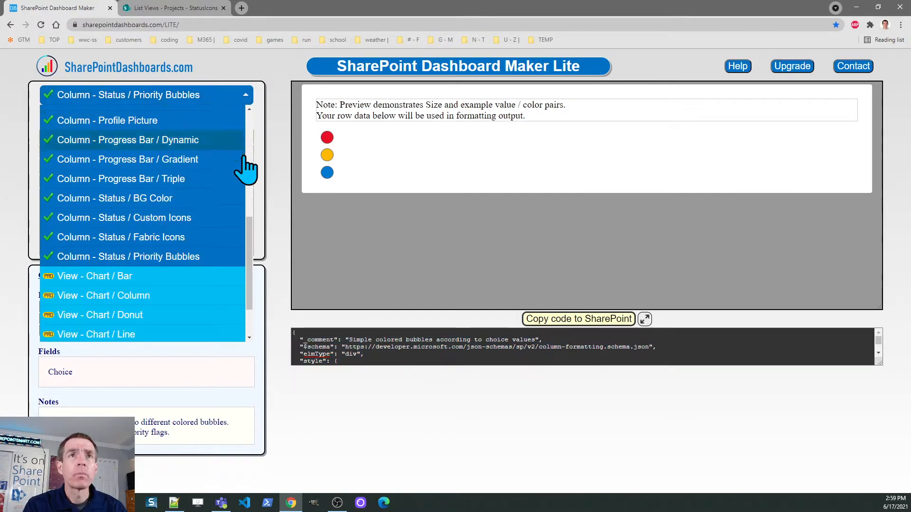
left_click(163, 237)
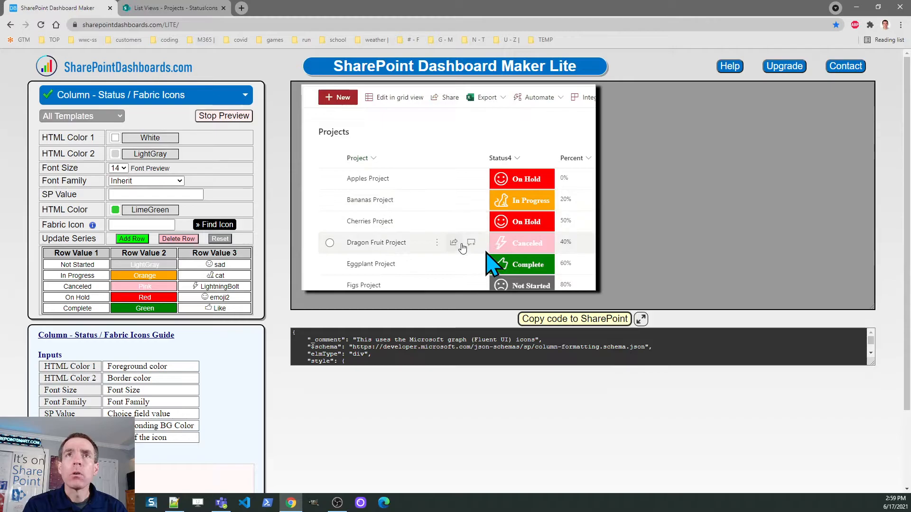
left_click(224, 115)
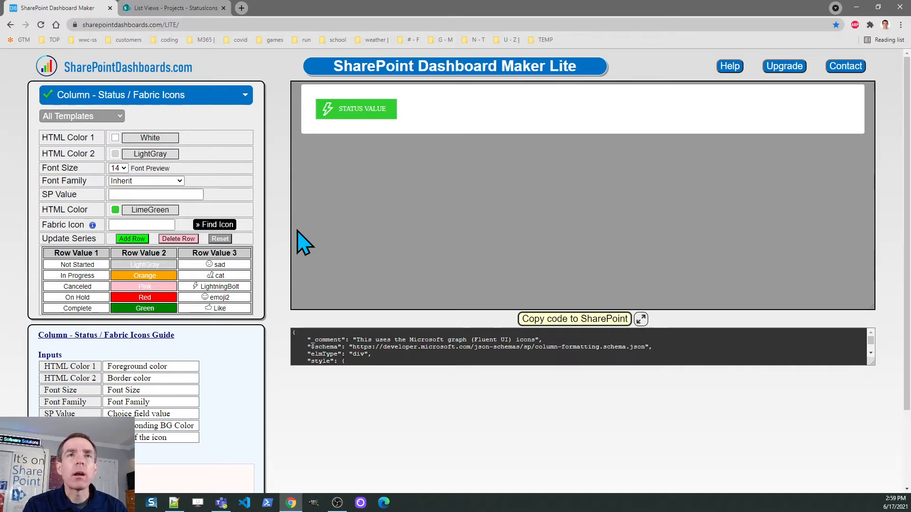
Open the Office UI Fabric Icons site, search for "complete", and copy the friendly name of the "Completed" icon
left_click(216, 225)
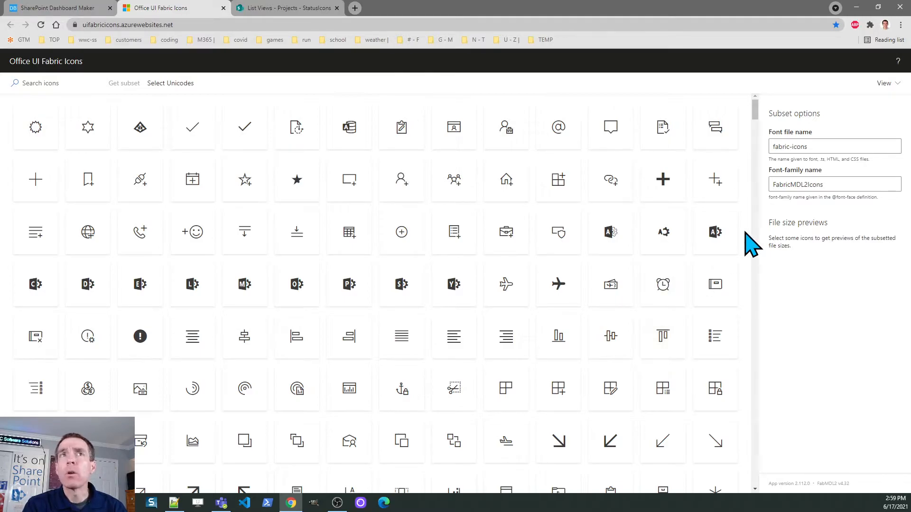
left_click(61, 84)
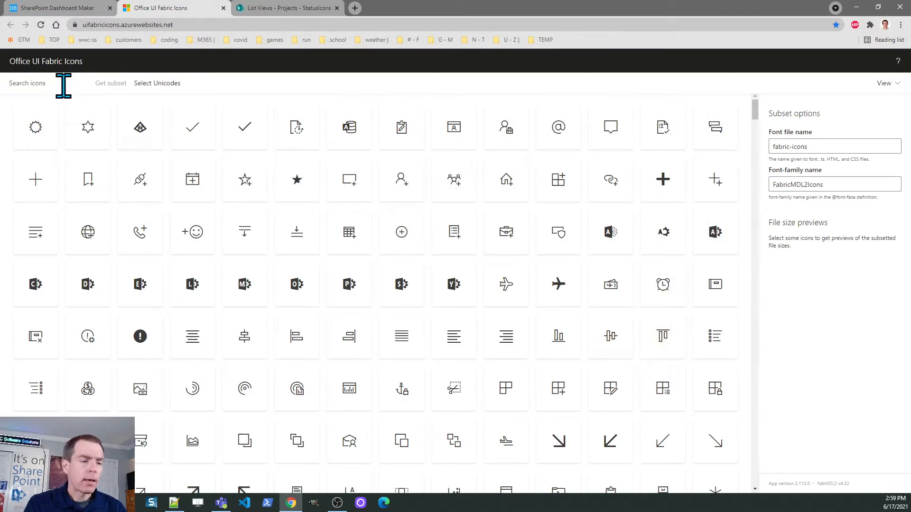
type("complet")
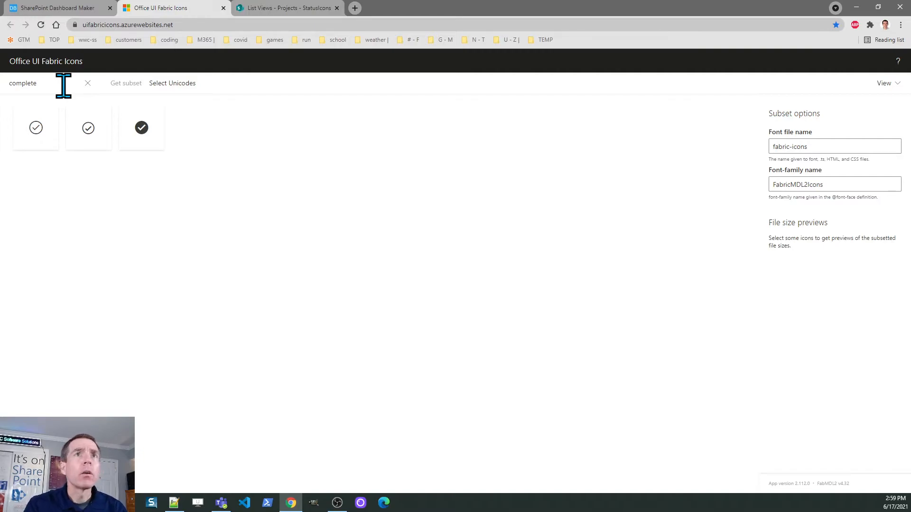
left_click(42, 136)
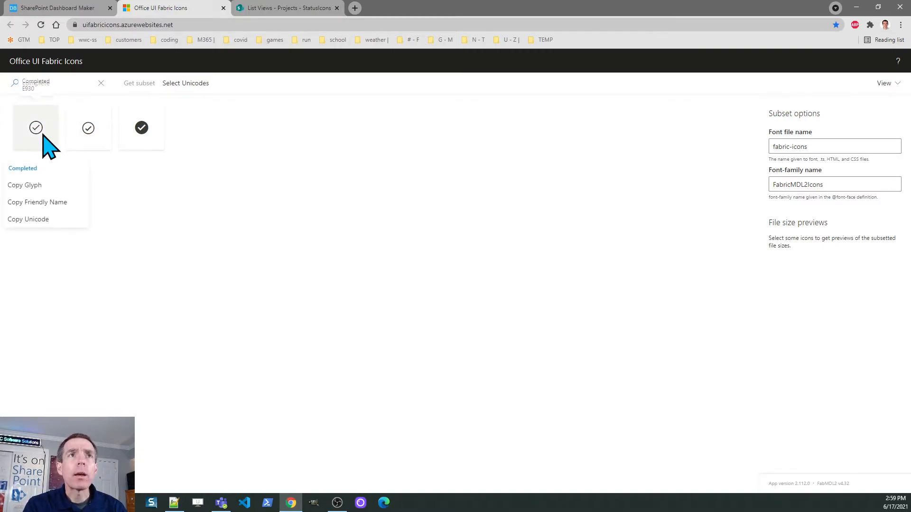
left_click(59, 203)
Back in Dashboard Maker, replace the series' last row with a "Complete" row using LimeGreen and the copied "Completed" icon name
left_click(75, 7)
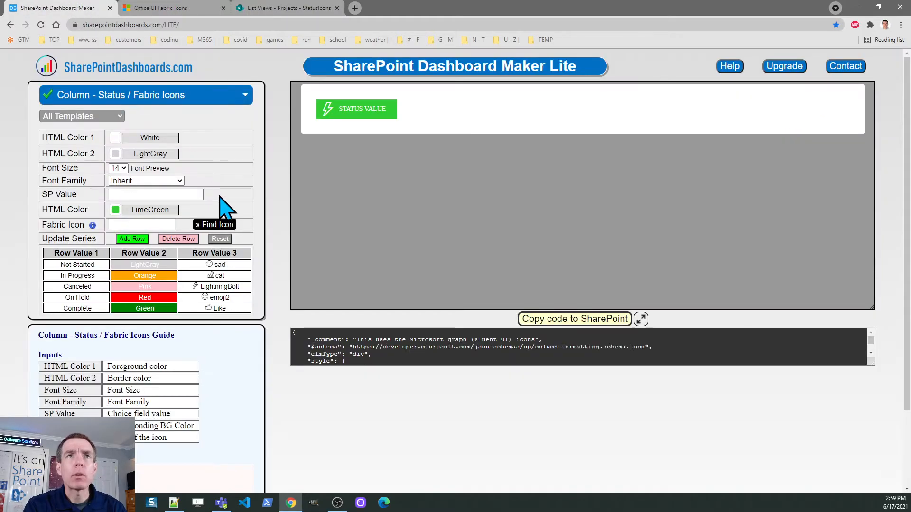
left_click(178, 239)
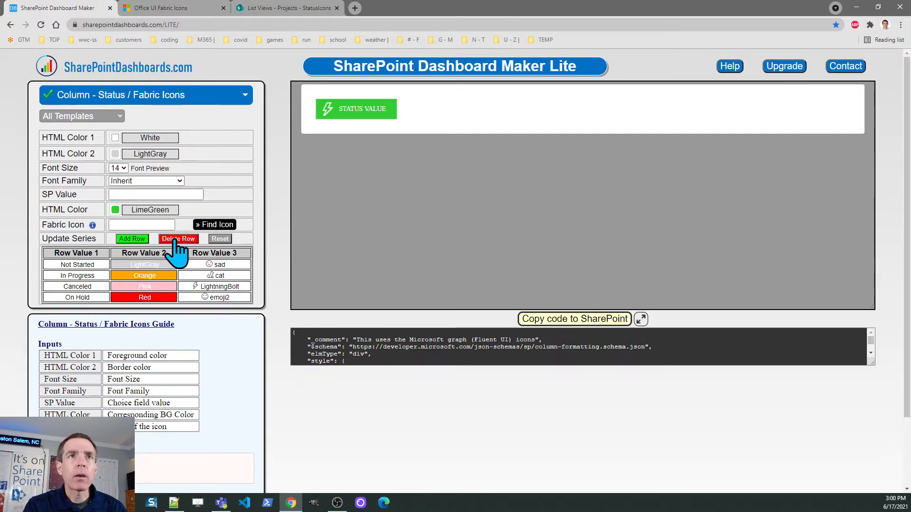
left_click(142, 195)
type("Complete")
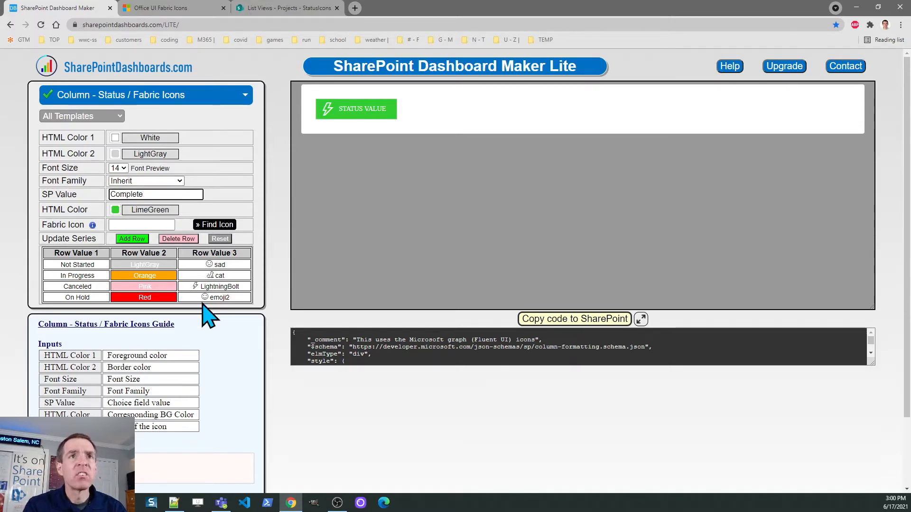
left_click(123, 223)
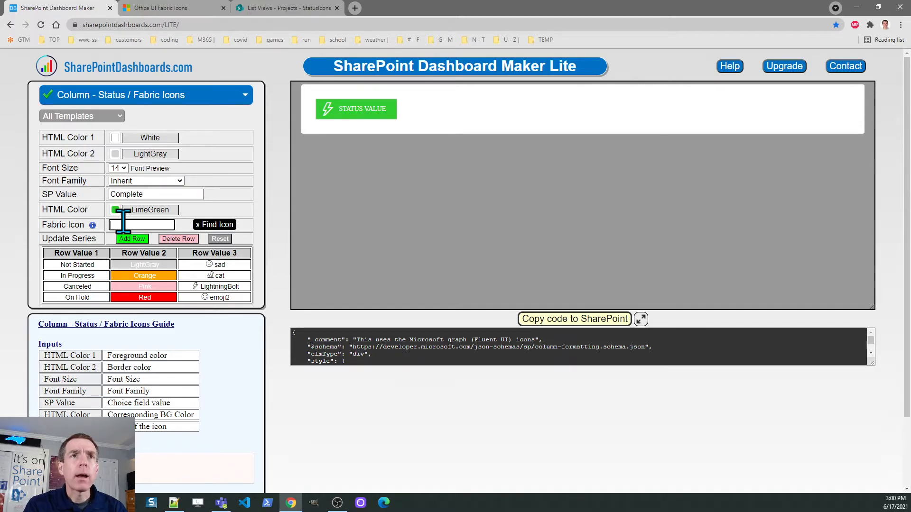
key("ctrl+v")
key("Tab")
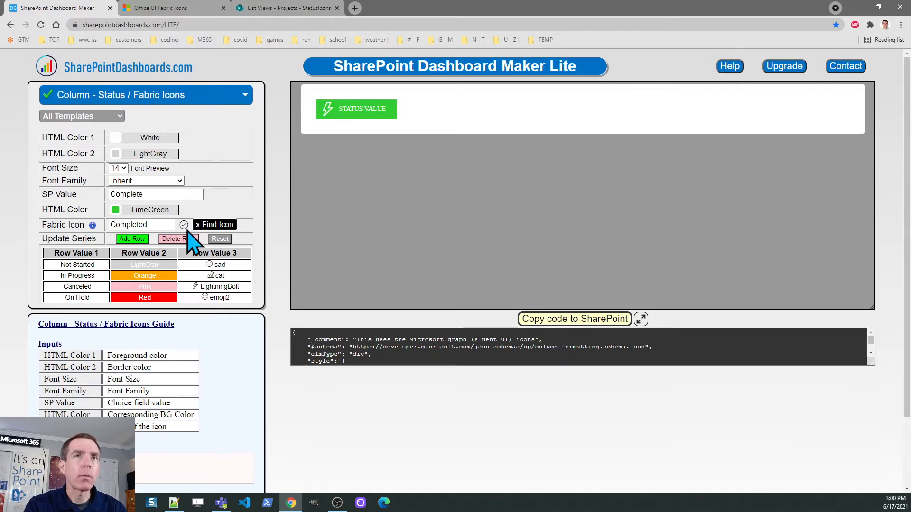
left_click(131, 239)
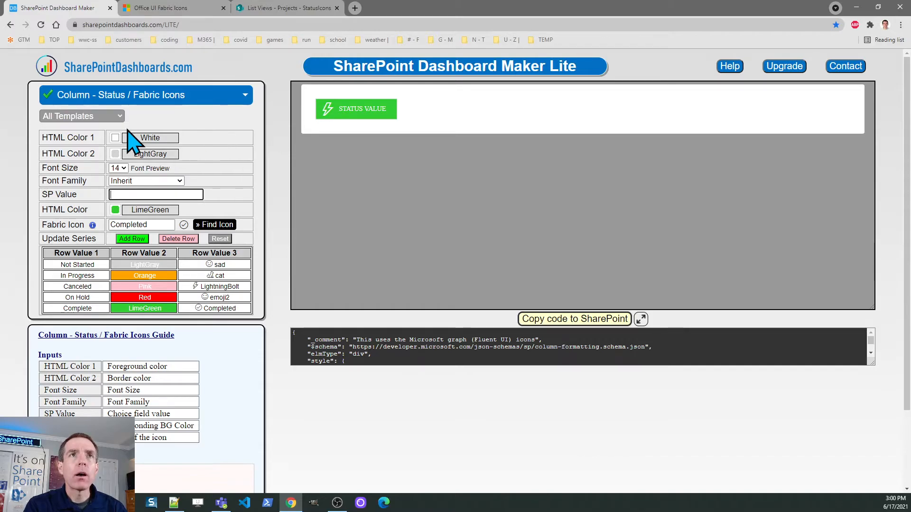
Set both the foreground colour and the border colour of the Fabric Icons template to Black
left_click(115, 138)
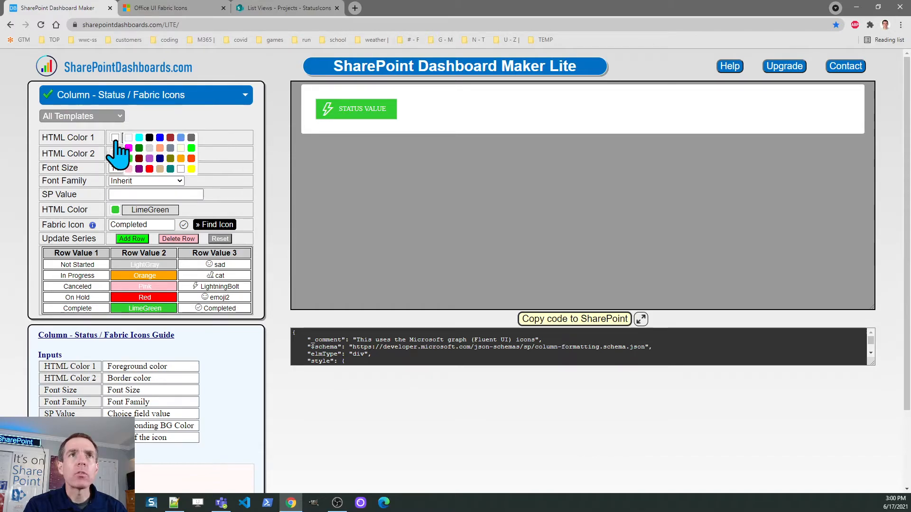
left_click(149, 138)
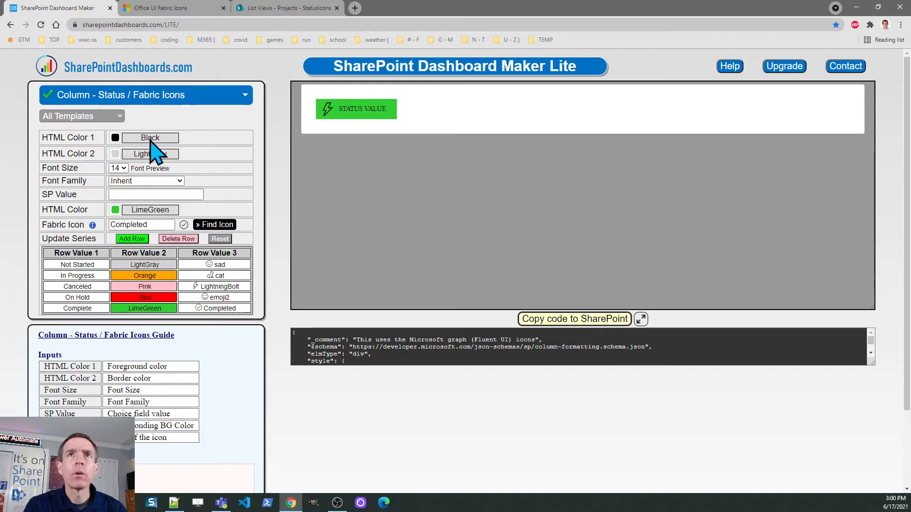
left_click(115, 154)
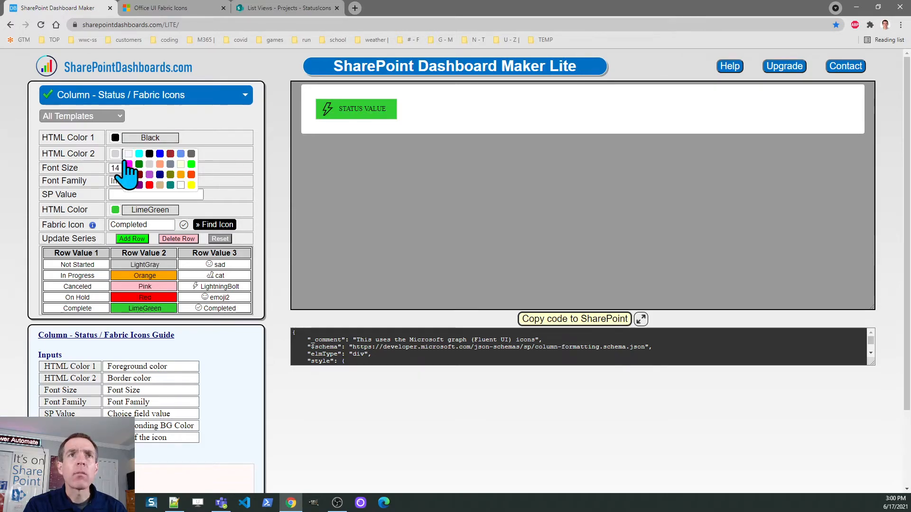
left_click(149, 153)
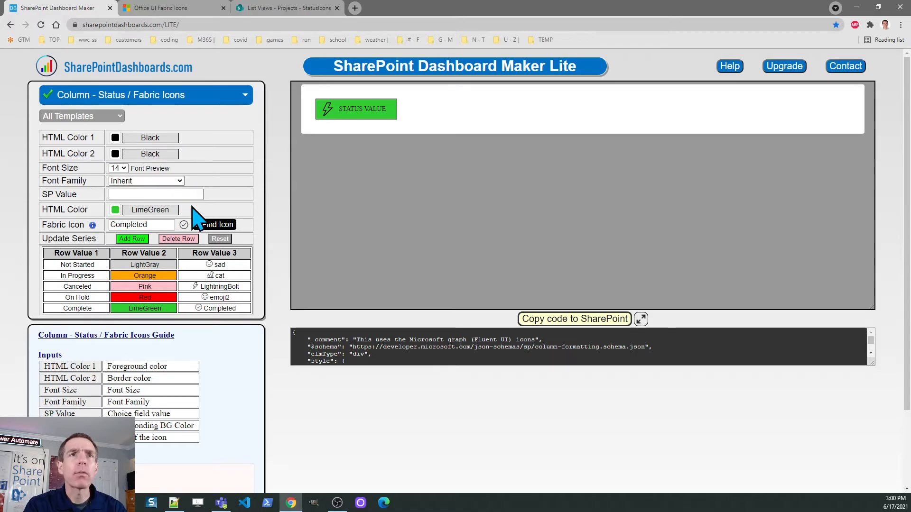
Set the font size to 18 and the font family to Arial, and copy the generated formatting code
left_click(124, 169)
left_click(122, 217)
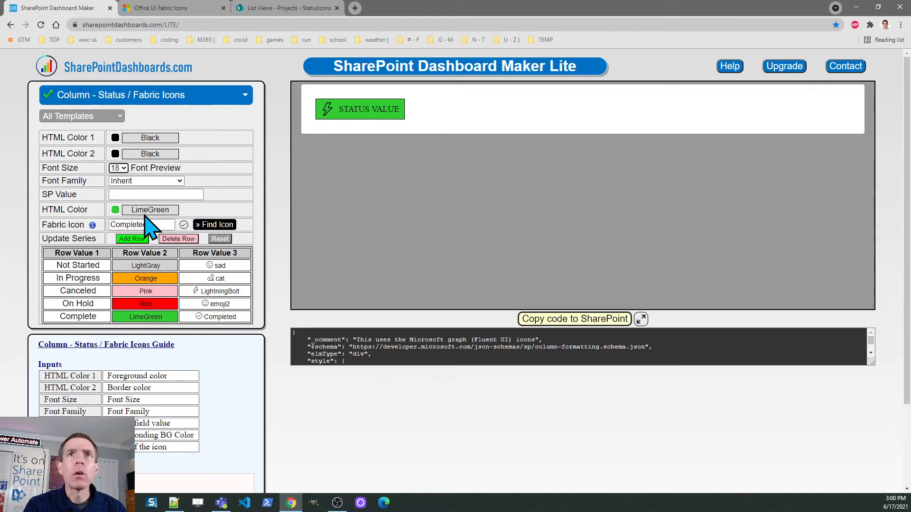
left_click(179, 182)
left_click(174, 195)
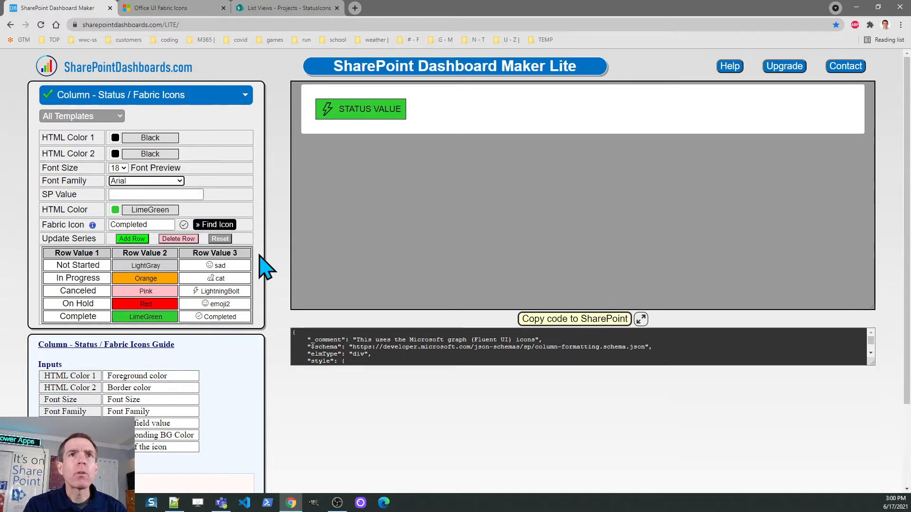
left_click(550, 319)
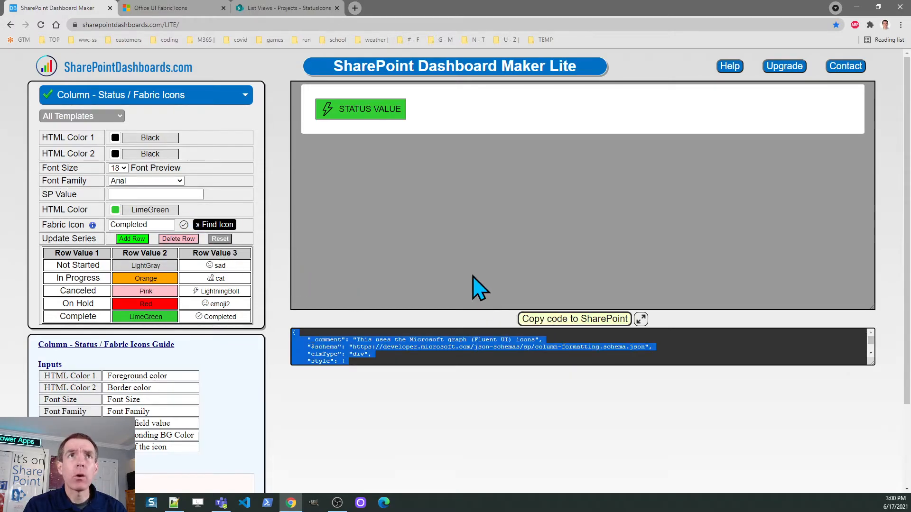
In the SharePoint Projects list, replace Status4's column formatting JSON with the copied Fabric Icons code, save it, and close the formatting pane
left_click(275, 8)
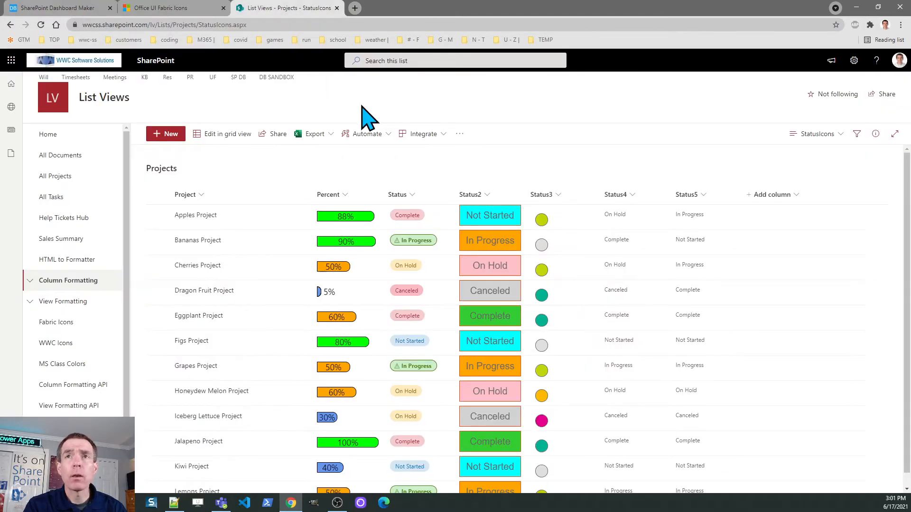
left_click(633, 196)
mouse_move(654, 284)
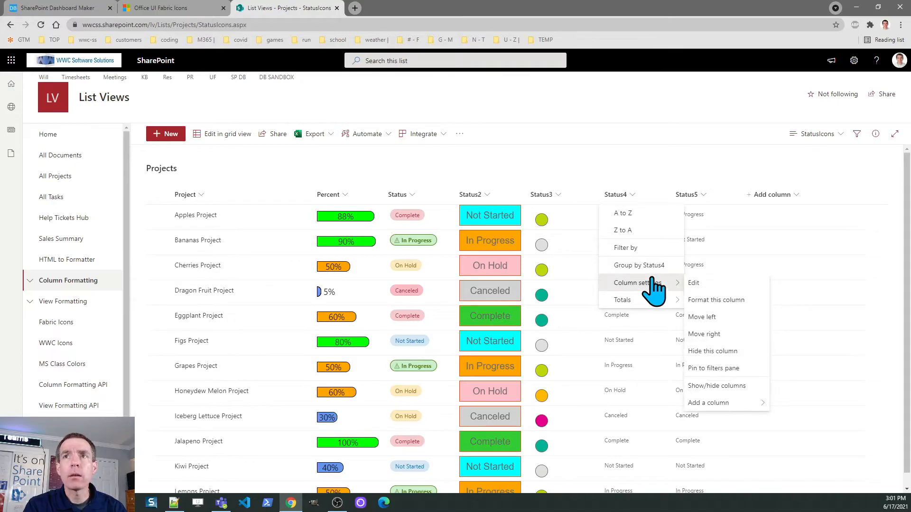
left_click(715, 301)
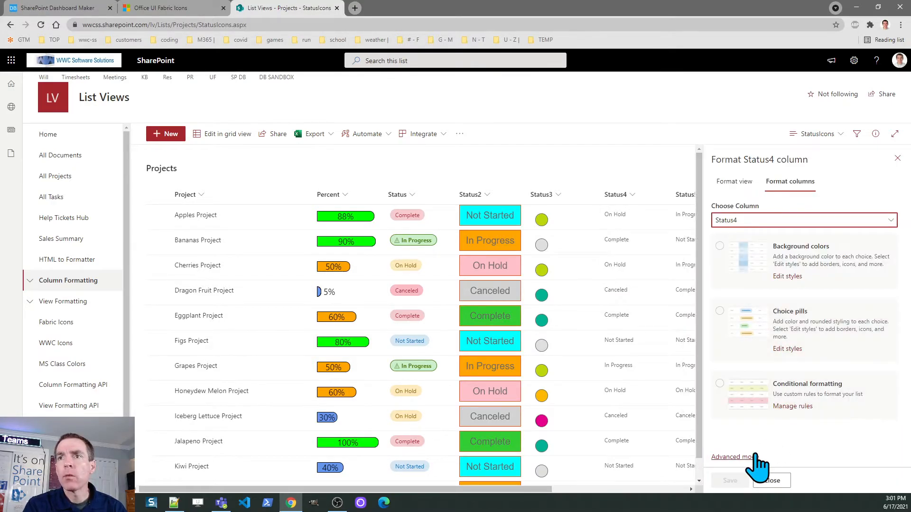
left_click(735, 457)
left_click(762, 351)
key("ctrl+a")
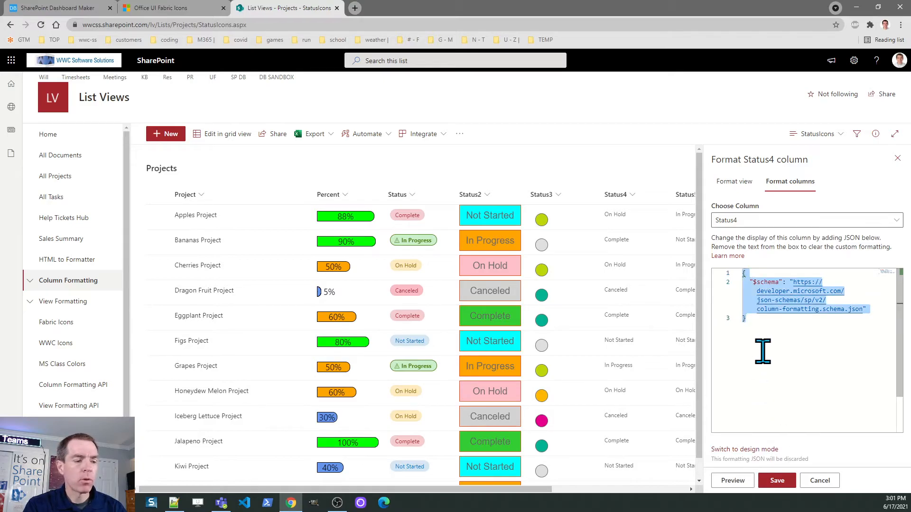
key("ctrl+v")
left_click(776, 481)
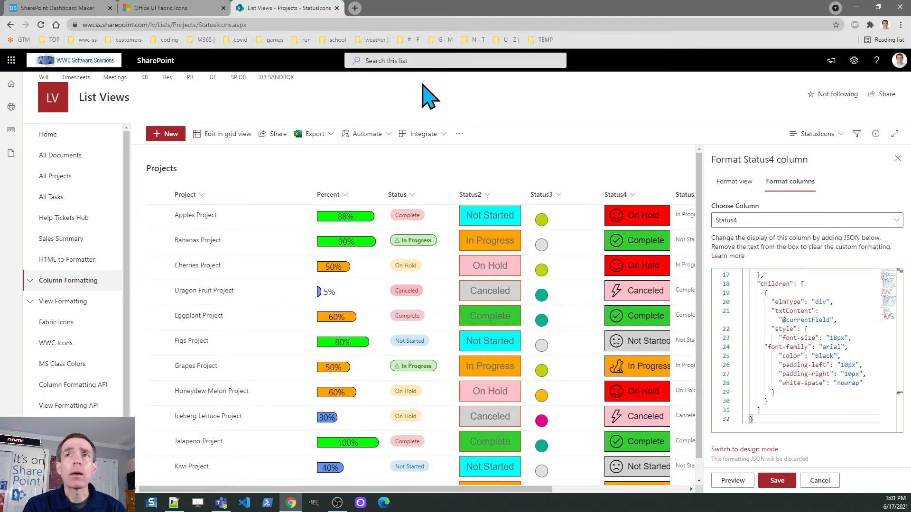
left_click(84, 8)
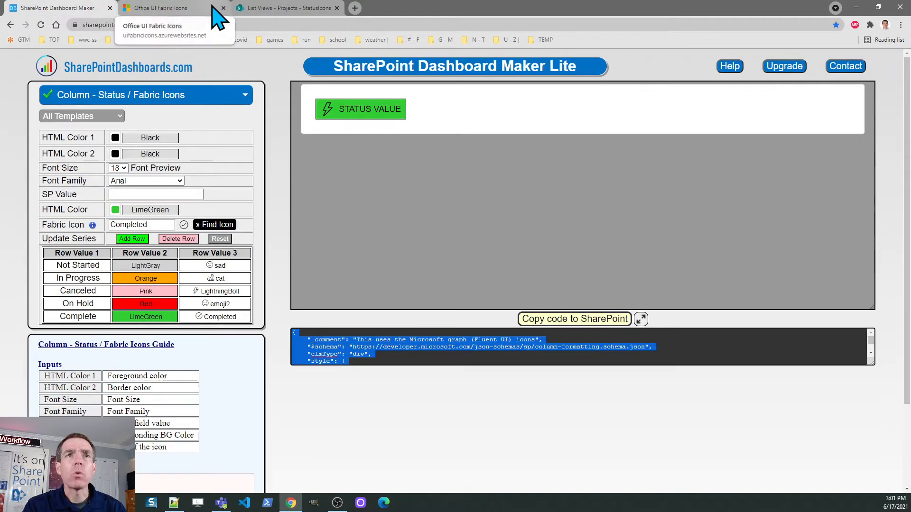
left_click(273, 9)
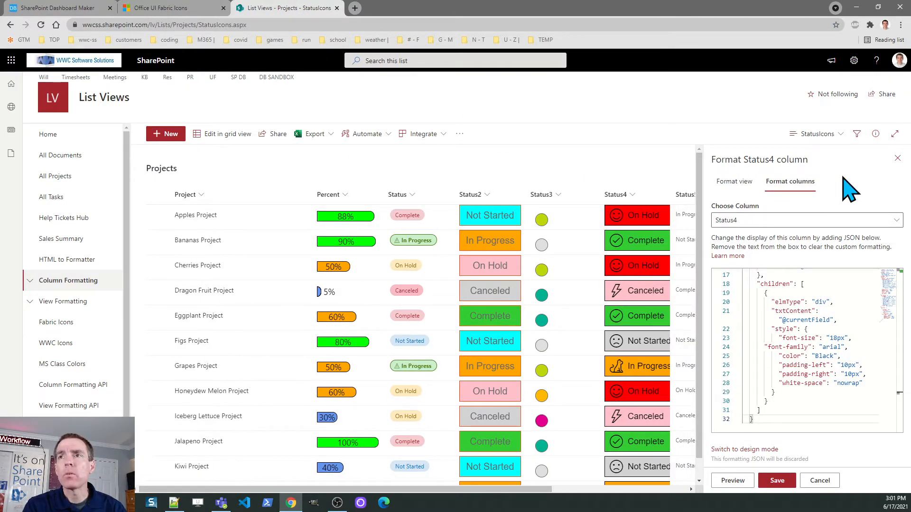
left_click(896, 159)
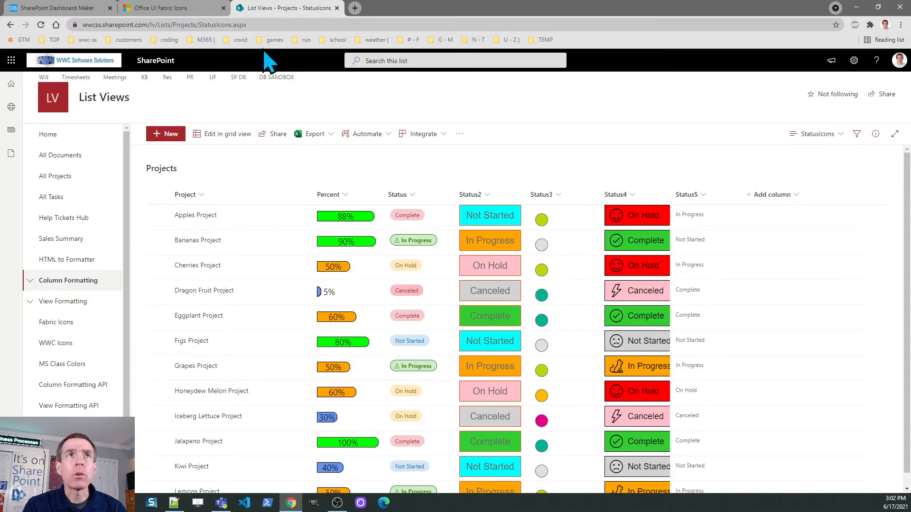
Return to Dashboard Maker, load the "Column - Status / Custom Icons" template, and stop its preview animation
left_click(75, 7)
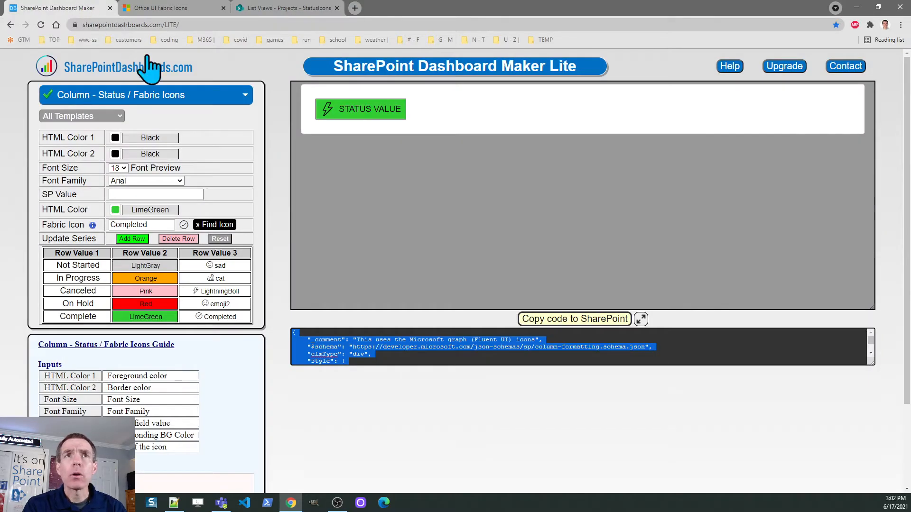
left_click(246, 96)
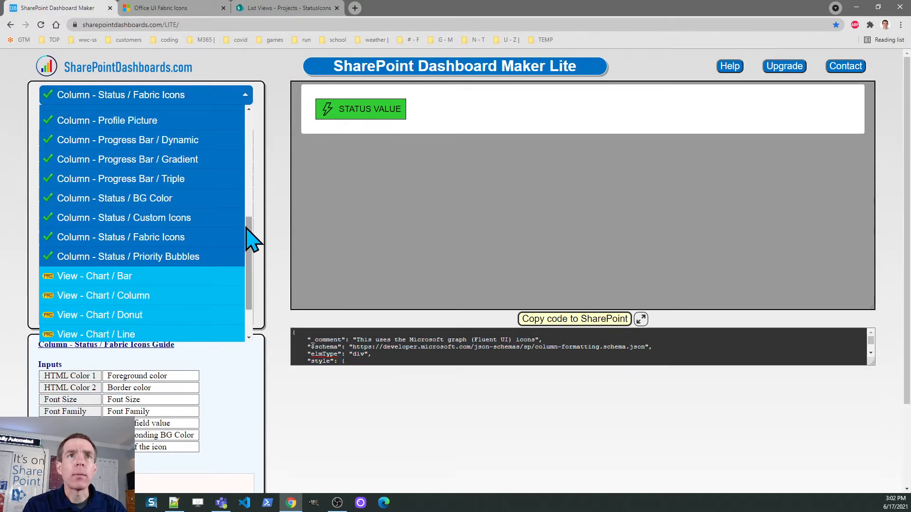
left_click(176, 217)
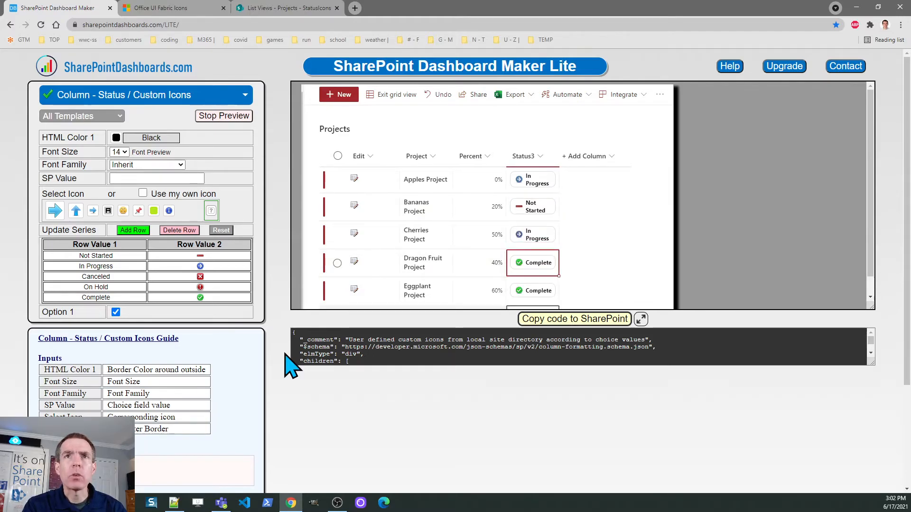
left_click(243, 118)
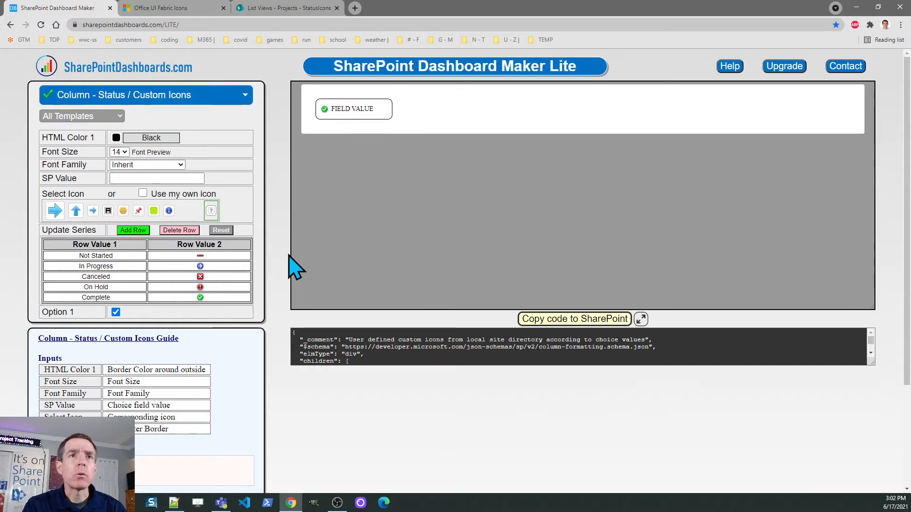
Replace the Complete row in the Custom Icons series with a new Complete row that uses the green square check mark icon
left_click(190, 231)
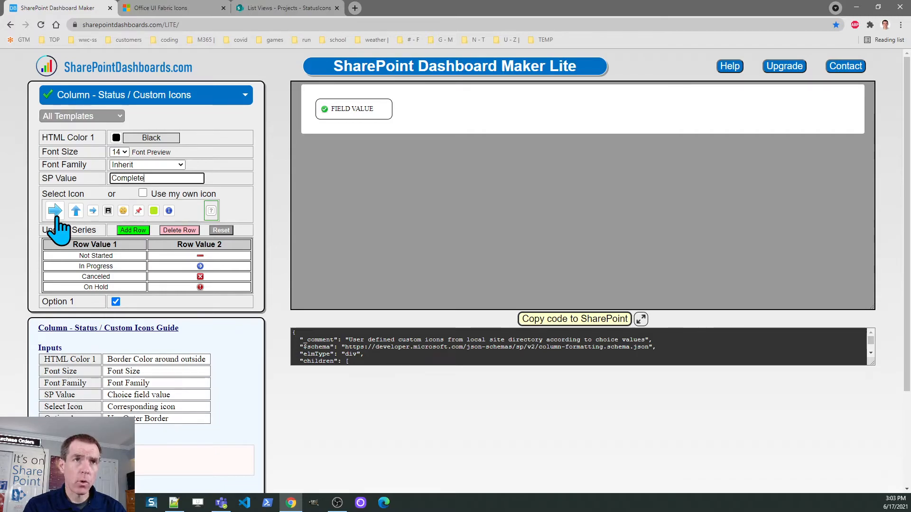
left_click(93, 211)
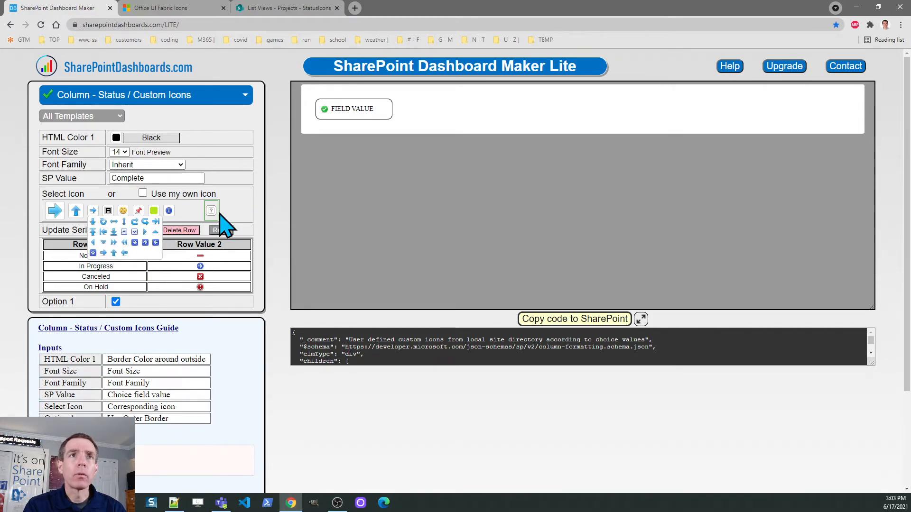
left_click(124, 253)
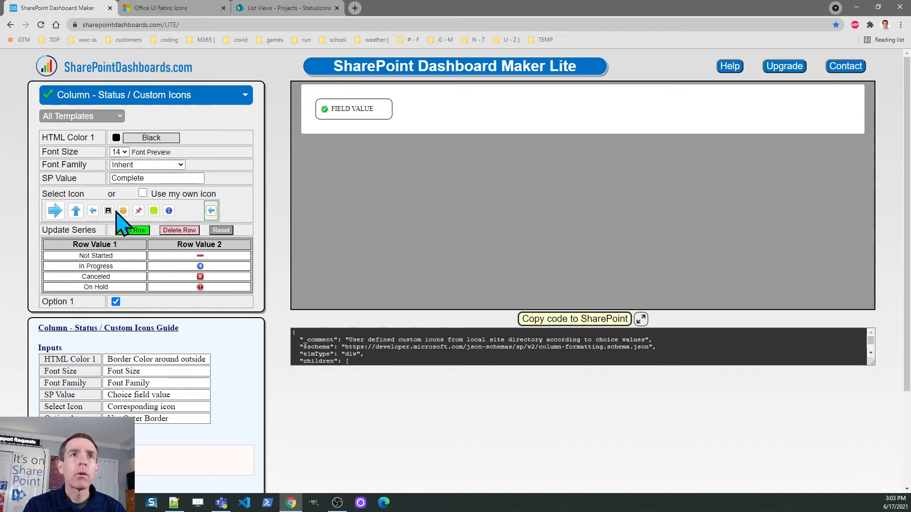
mouse_move(108, 212)
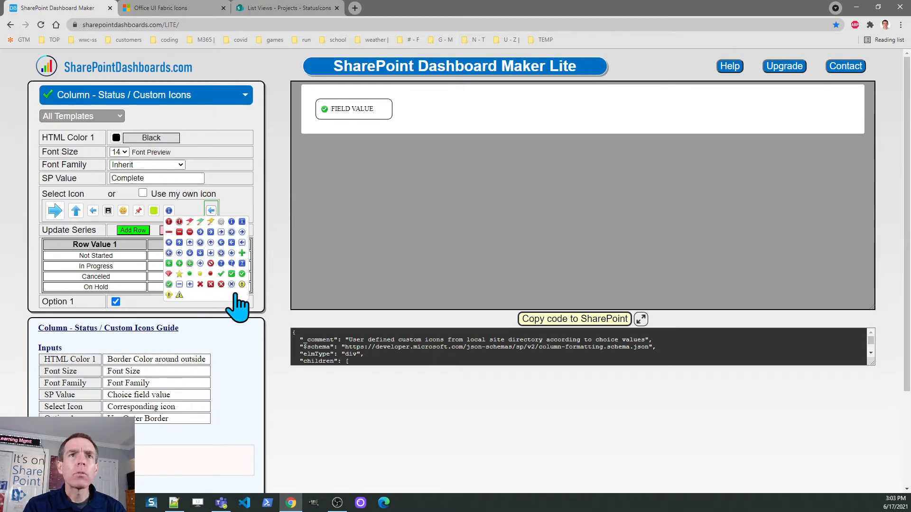
left_click(232, 274)
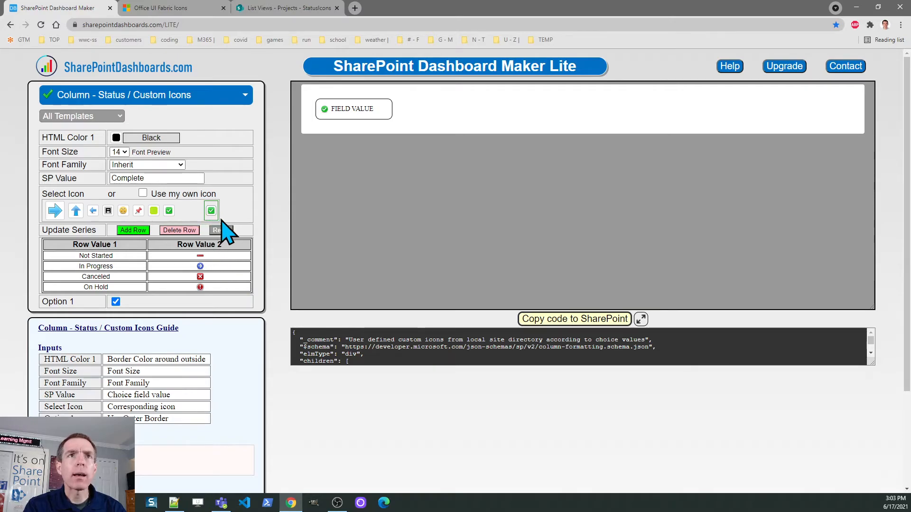
left_click(133, 231)
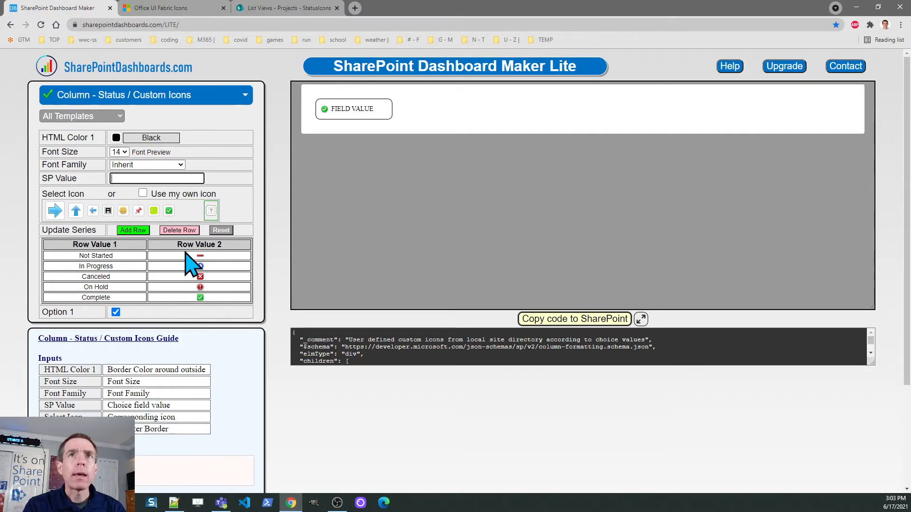
Set the font size to 18 and the border colour to Navy, keep the outer border enabled, and copy the generated code
left_click(125, 153)
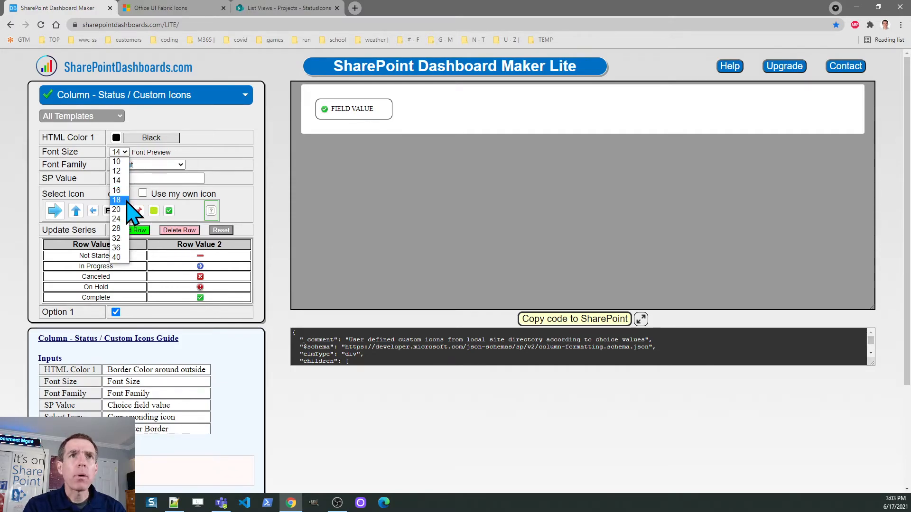
left_click(127, 204)
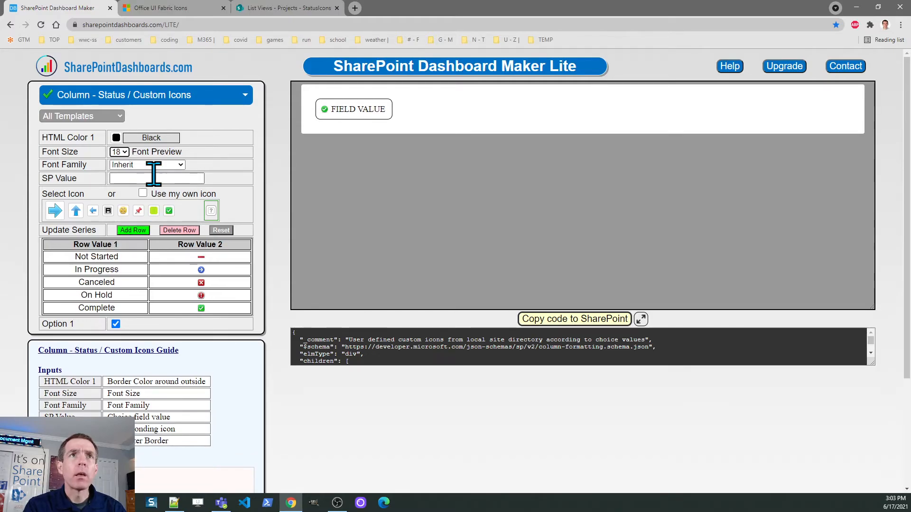
left_click(118, 137)
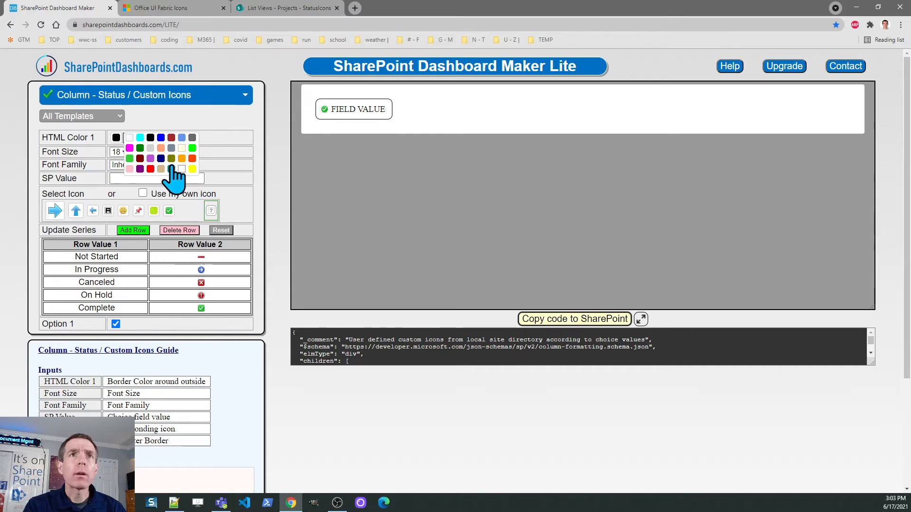
left_click(161, 159)
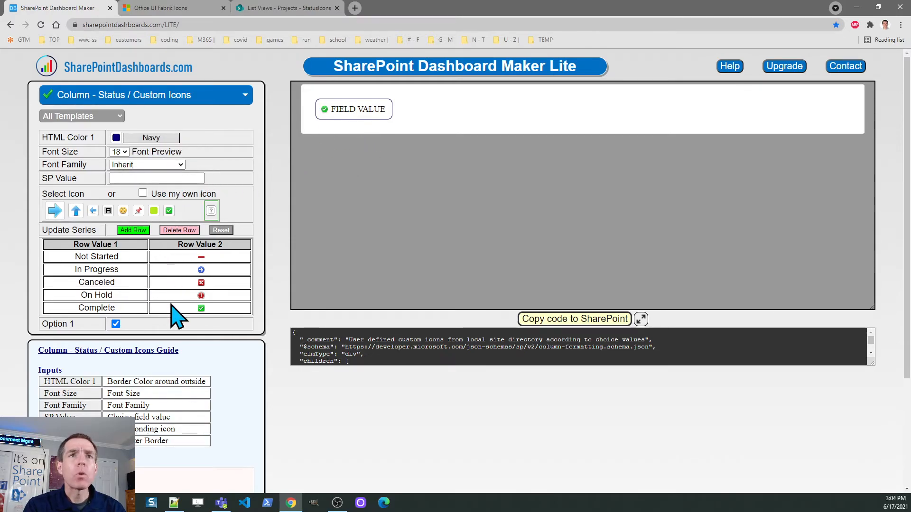
left_click(116, 323)
left_click(116, 323)
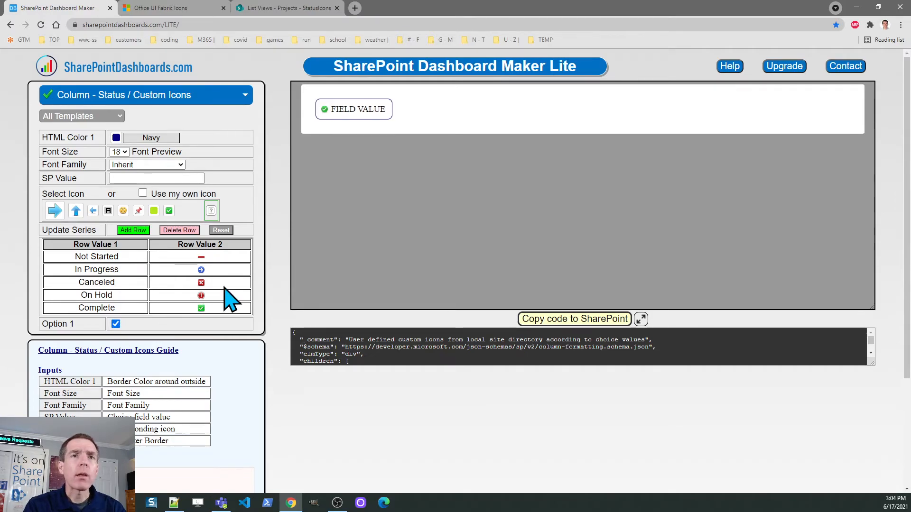
left_click(548, 320)
In the SharePoint Projects list, replace Status5's column formatting JSON with the copied Custom Icons code, save it, and close the formatting pane
left_click(260, 9)
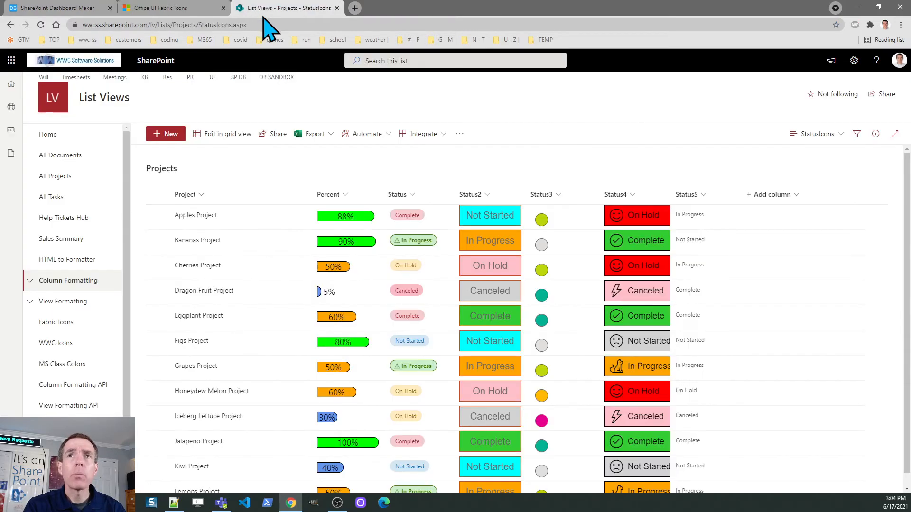
left_click(695, 195)
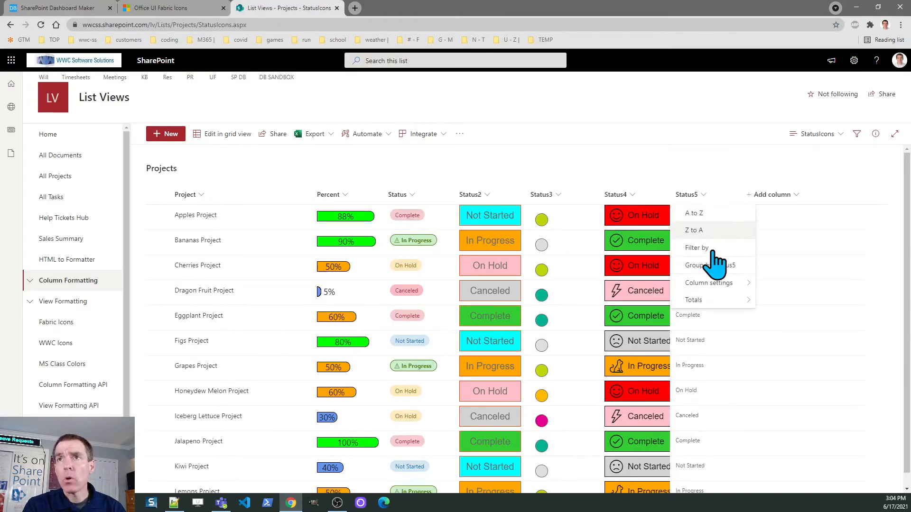
mouse_move(726, 283)
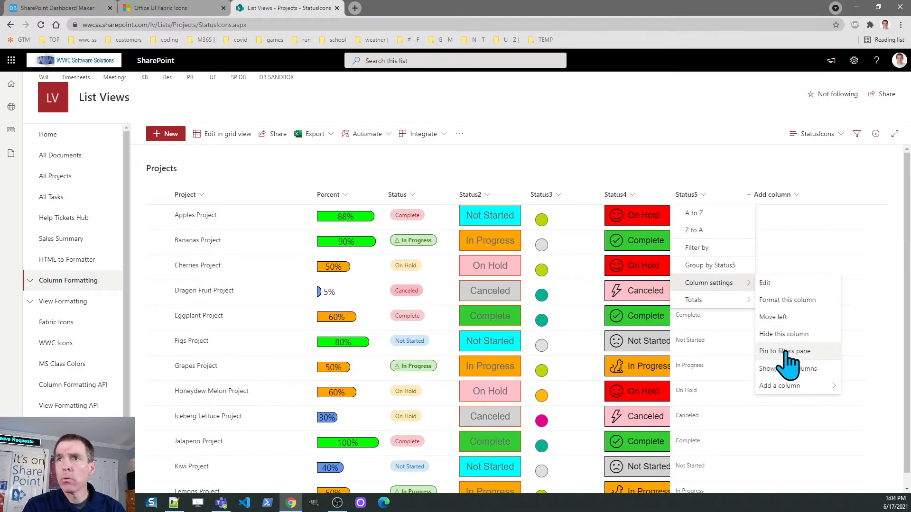
left_click(791, 300)
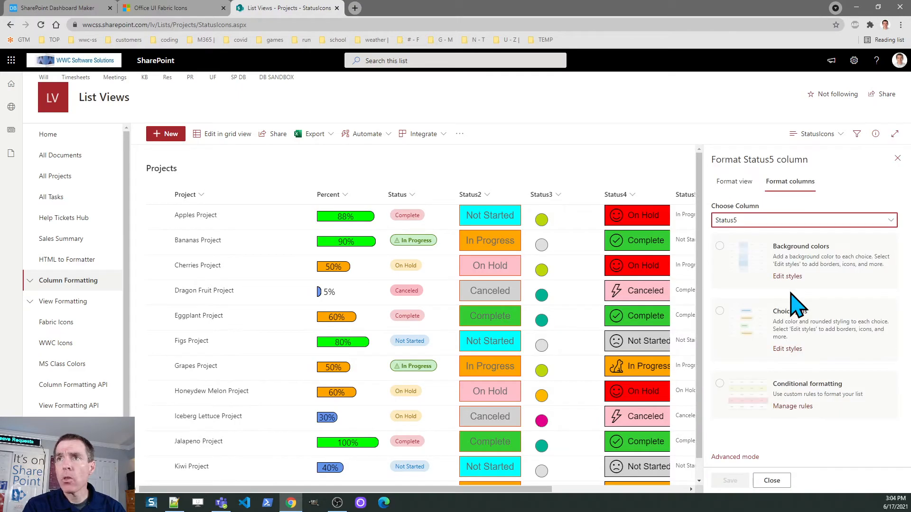
left_click(736, 455)
left_click(764, 362)
key("ctrl+a")
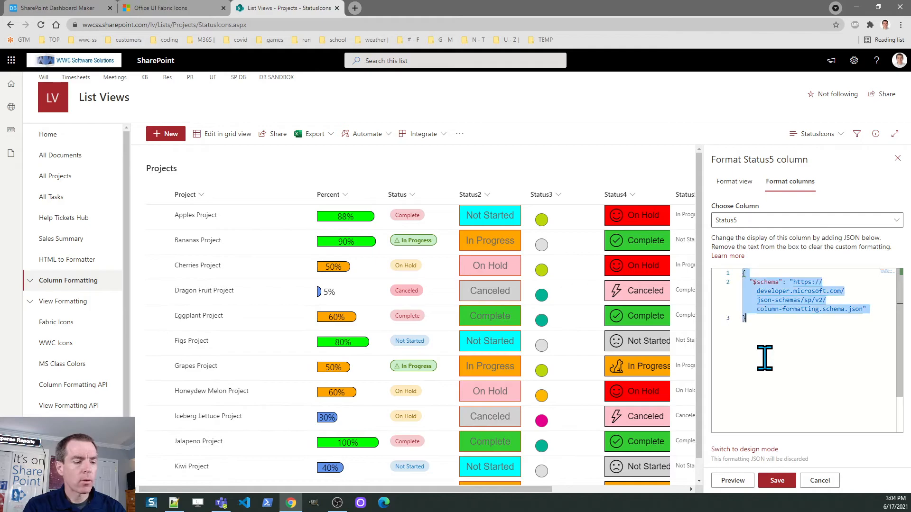
key("ctrl+v")
left_click(777, 481)
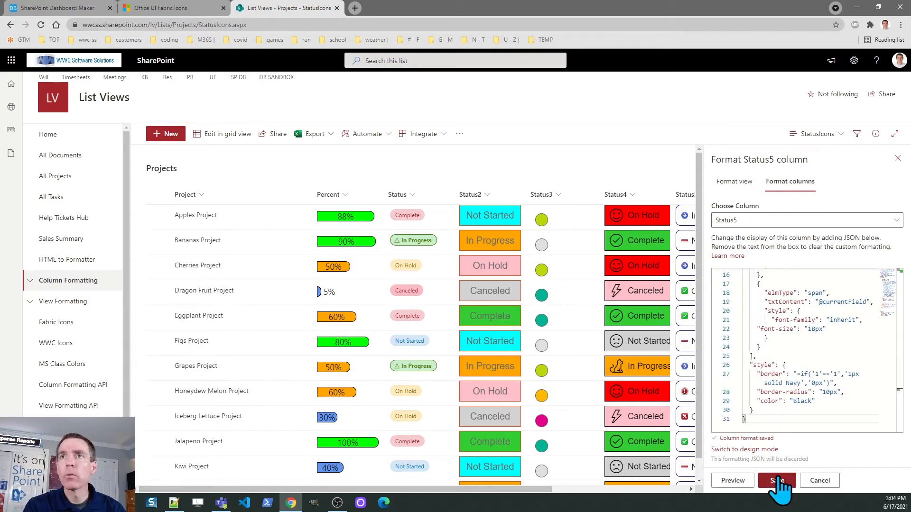
left_click(897, 158)
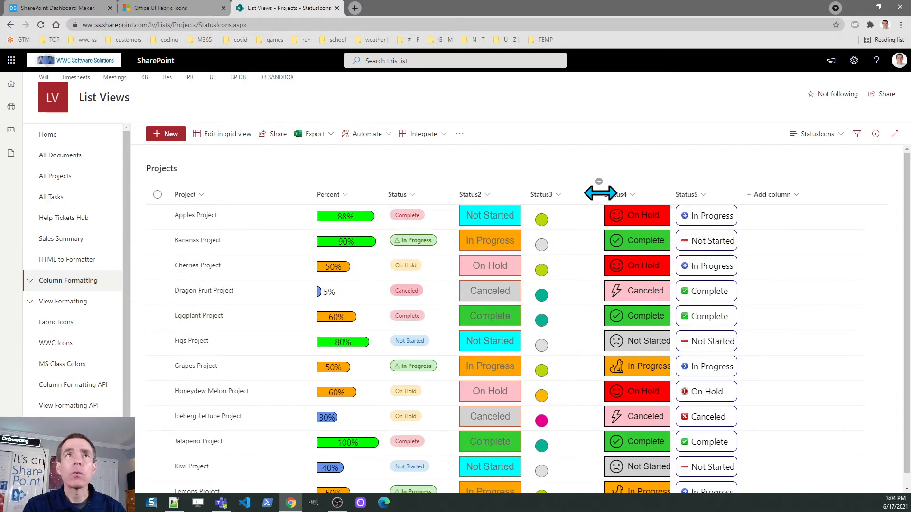
Return to Dashboard Maker, read the Custom Icons help guide linked in the template's notes, and close the guide
left_click(78, 6)
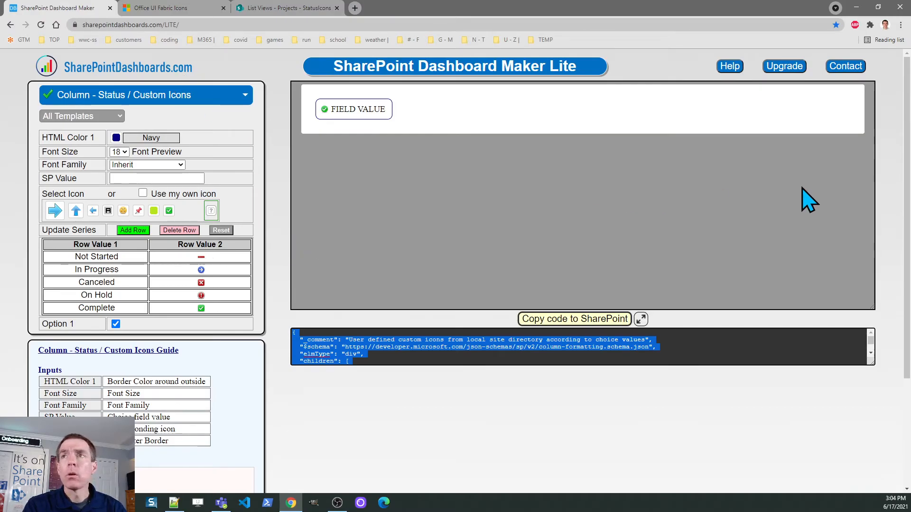
left_click_drag(907, 188, 908, 303)
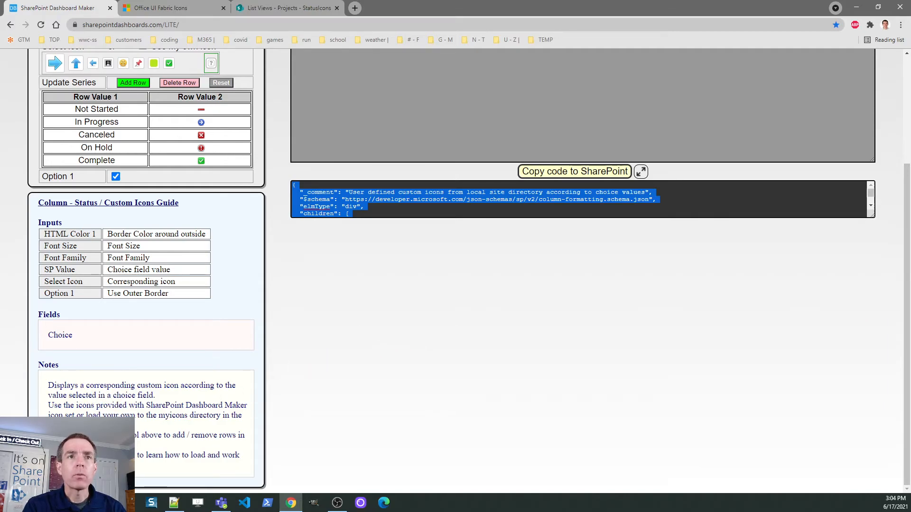
left_click(102, 455)
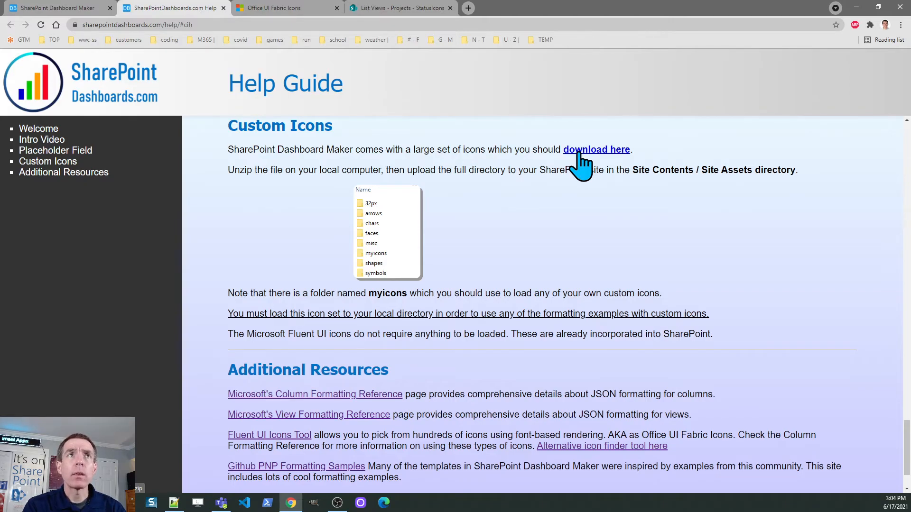
left_click(223, 8)
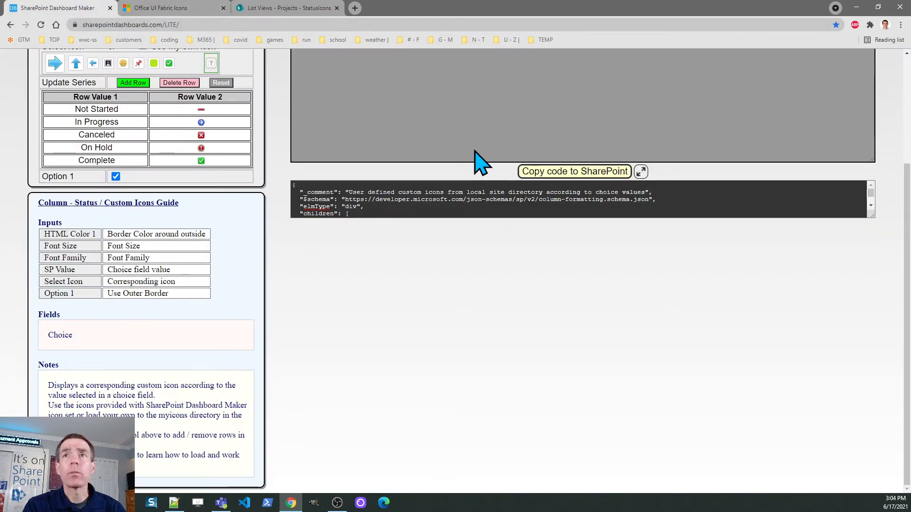
Enable the "Use my own icon" option of the Custom Icons template and switch back to the SharePoint Projects list
scroll(595, 298, "up", 3)
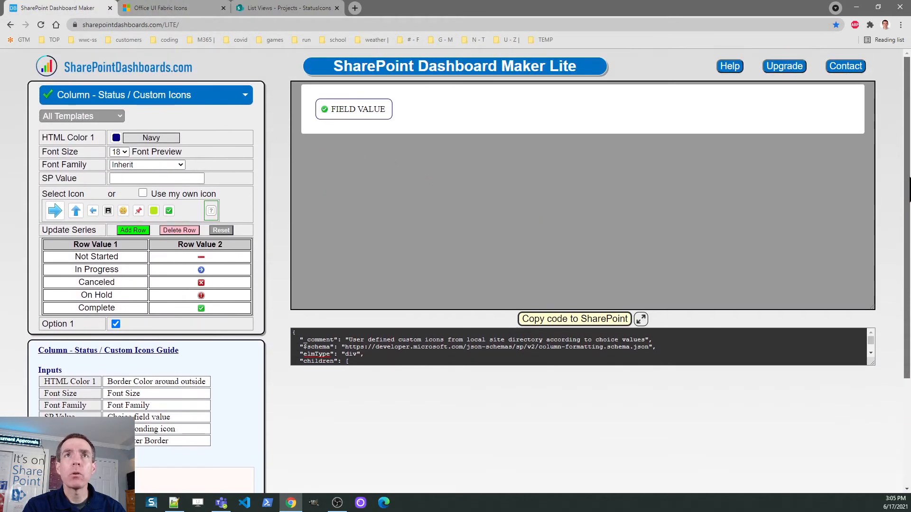
left_click(169, 211)
left_click(170, 212)
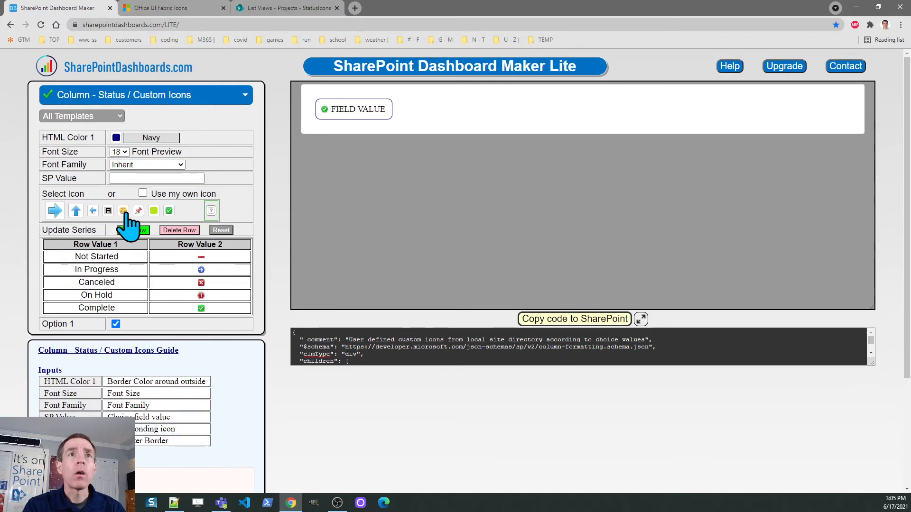
left_click(142, 193)
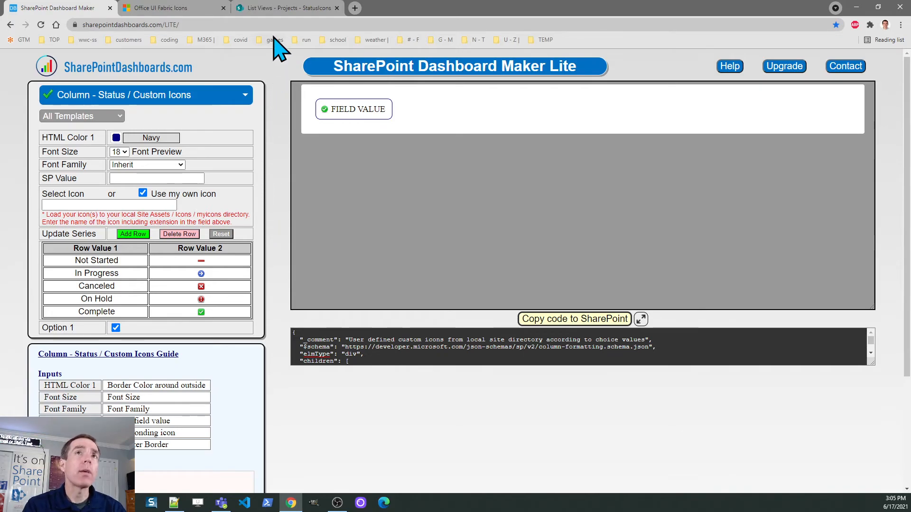
left_click(275, 9)
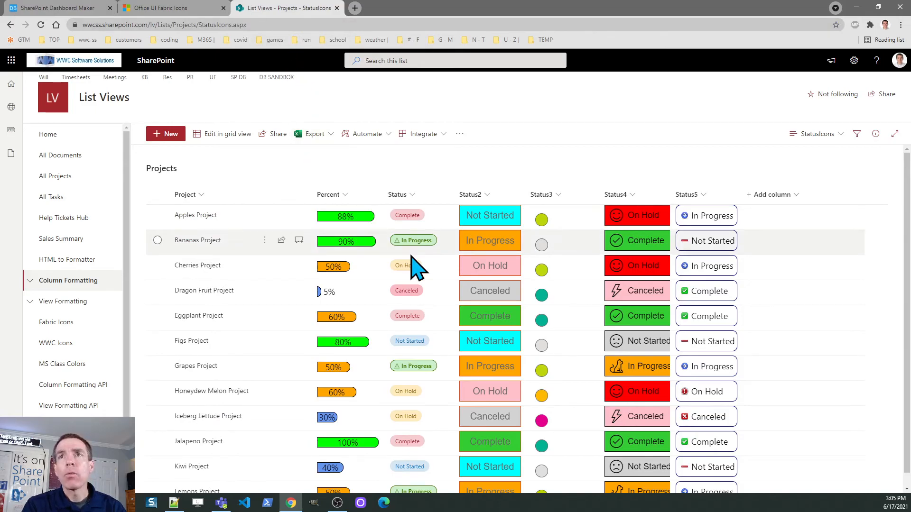